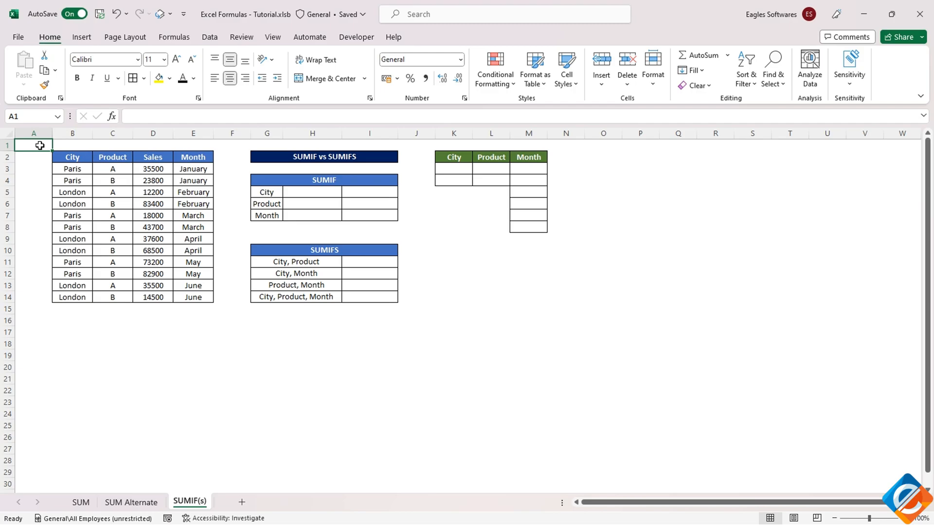
left_click(300, 157)
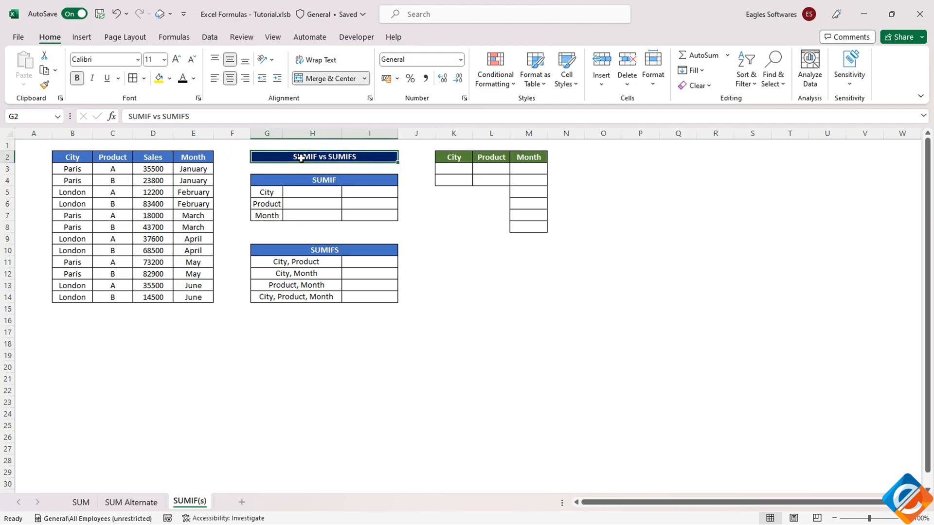
left_click_drag(73, 157, 203, 293)
left_click(68, 154)
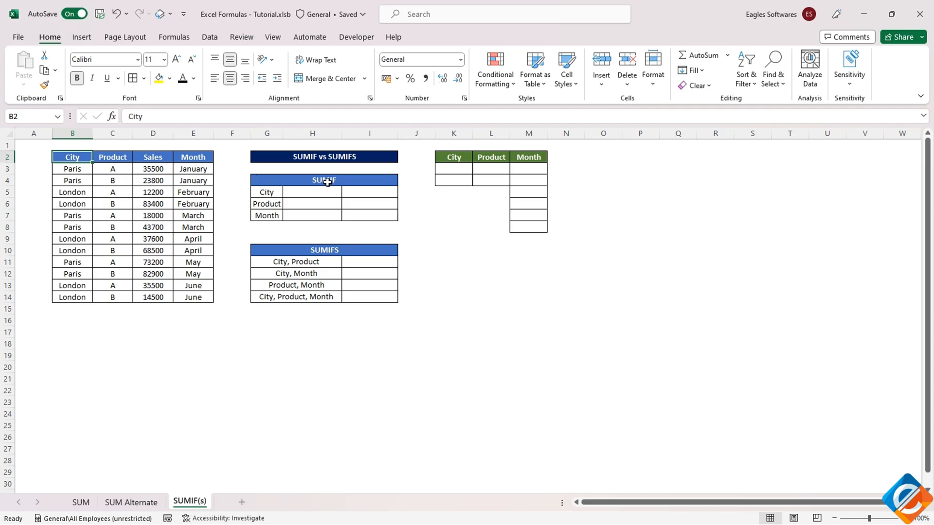
left_click(81, 170)
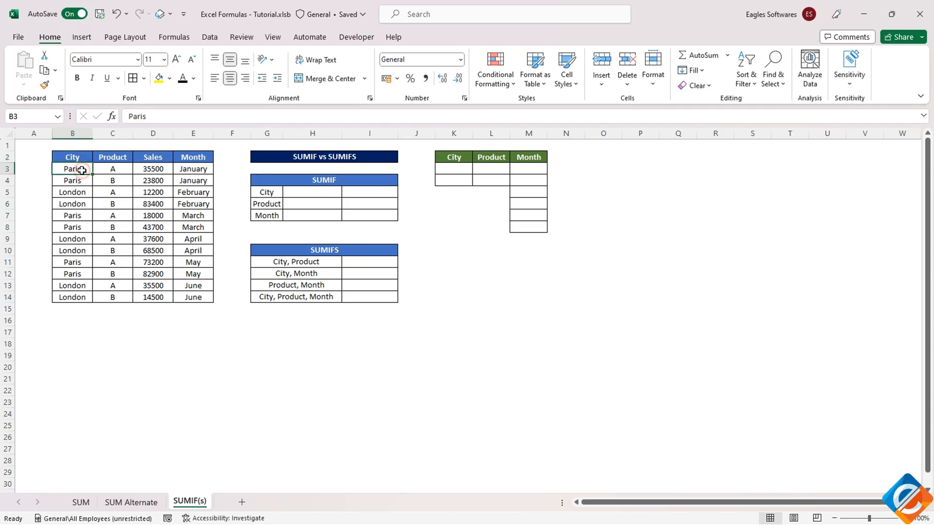
Enter =SUMIF(B3:B14,"Paris",D3:D14) in cell B16 to total the Paris sales
left_click(72, 322)
type("=sumif")
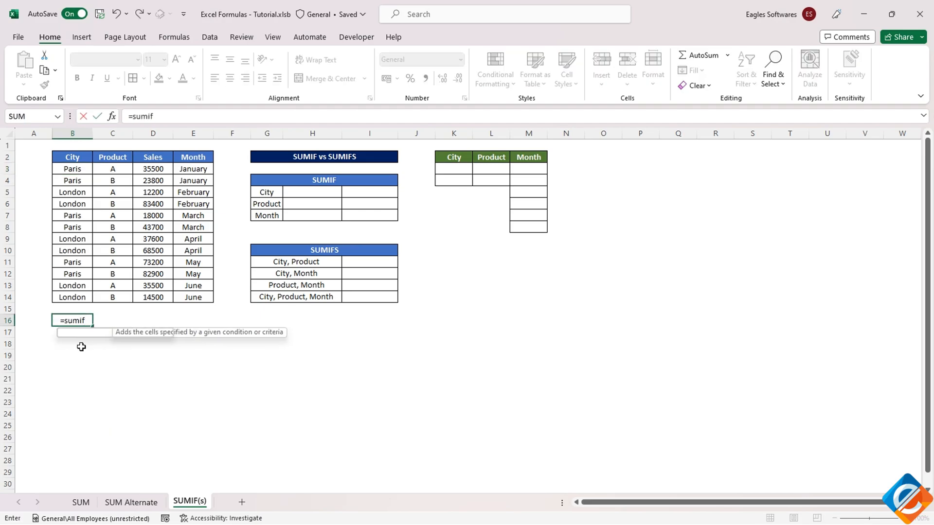
key("Tab")
left_click_drag(66, 167, 73, 297)
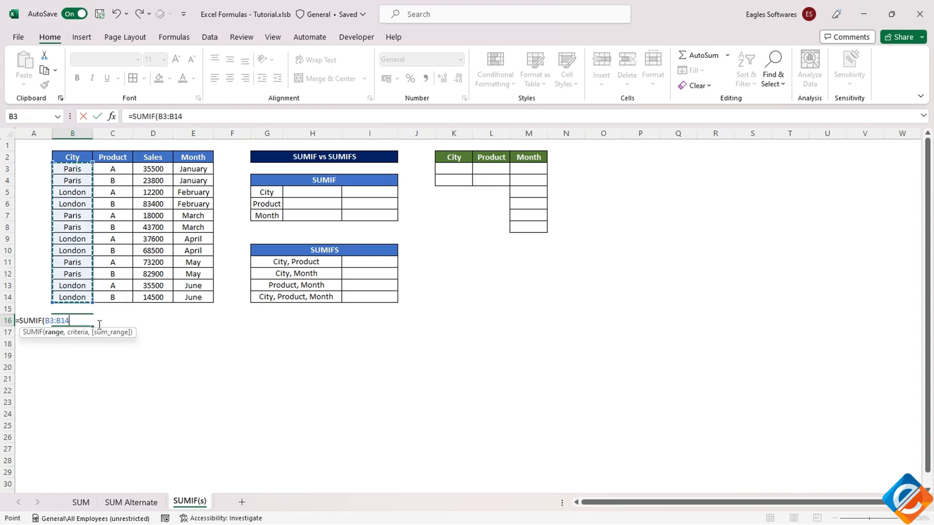
type(",")
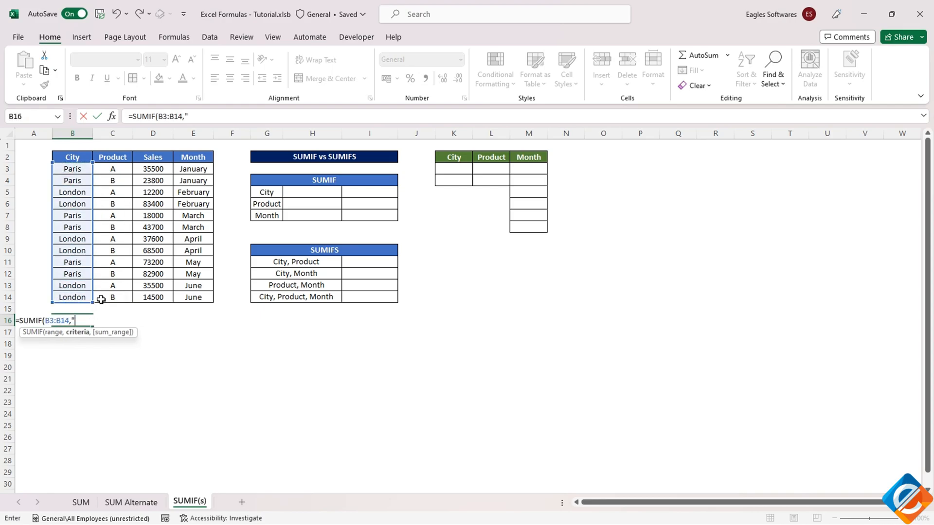
type("\"Paris\",")
left_click_drag(161, 169, 154, 291)
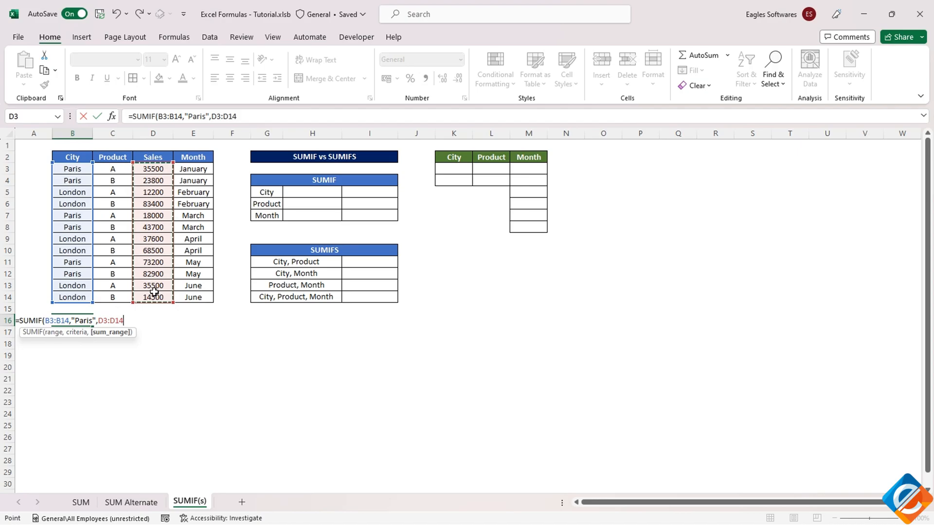
key("Return")
left_click(73, 320)
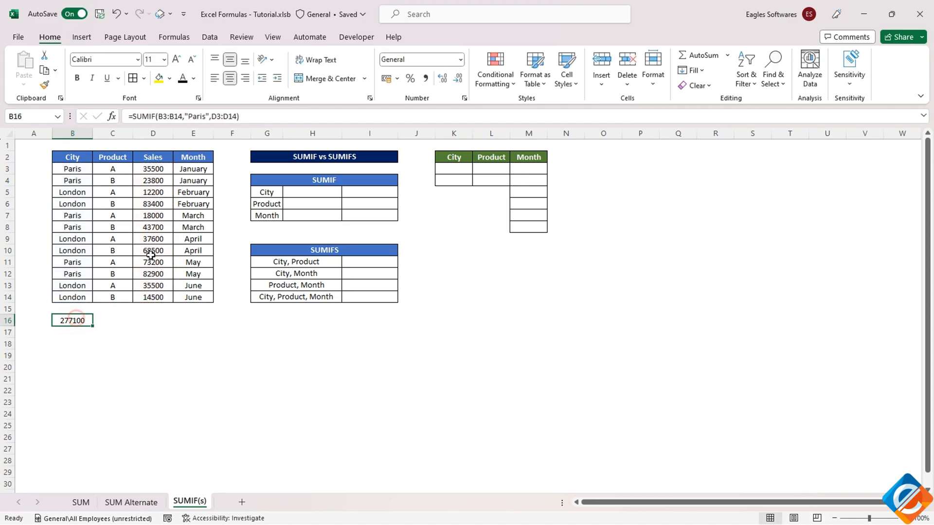
Change the criterion in B16's SUMIF formula to "London", and clear the cell
left_click(191, 116)
double_click(196, 116)
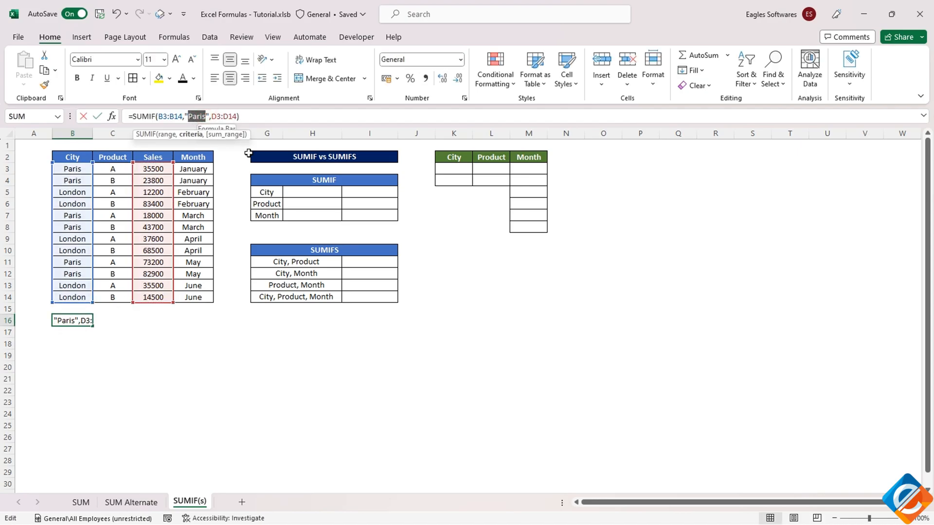
type("London")
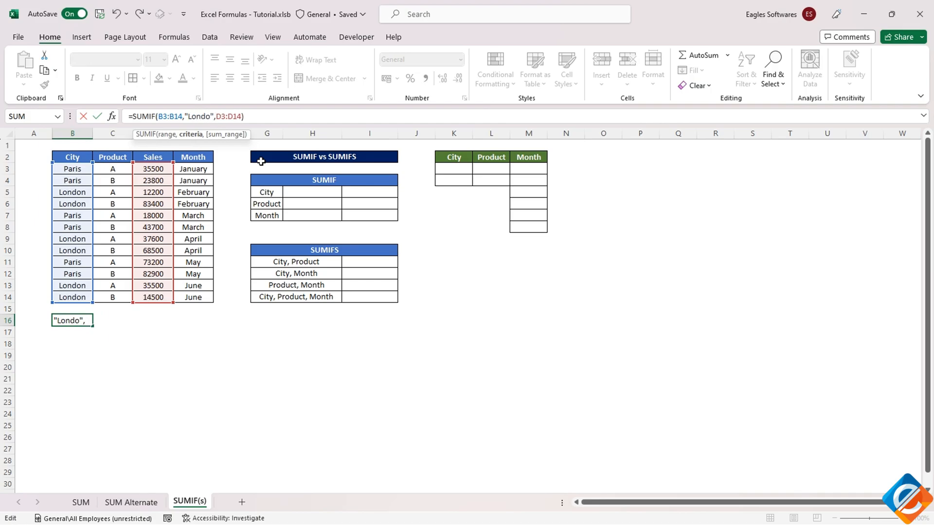
key("Return")
key("Up")
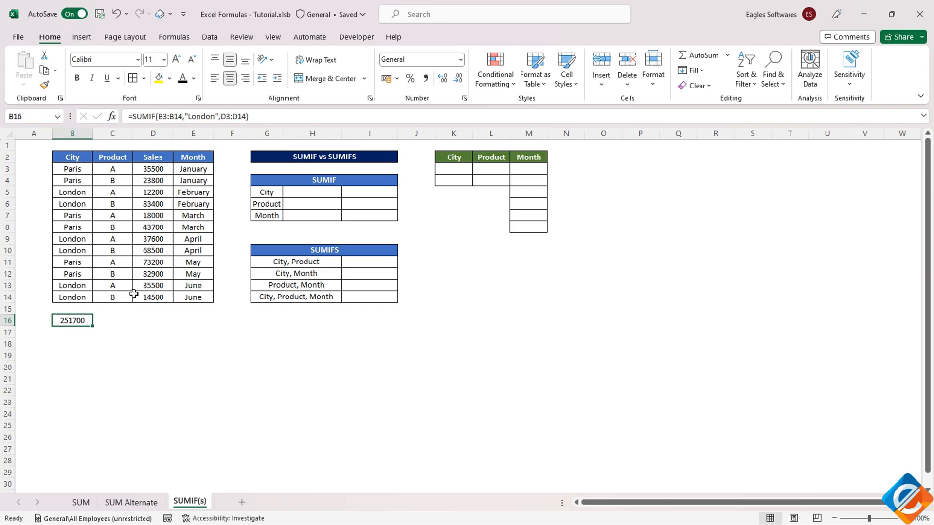
key("Delete")
left_click_drag(74, 171, 198, 348)
Enter =UNIQUE(B3:B14) in K3 to list the distinct cities under the green City header
left_click(447, 172)
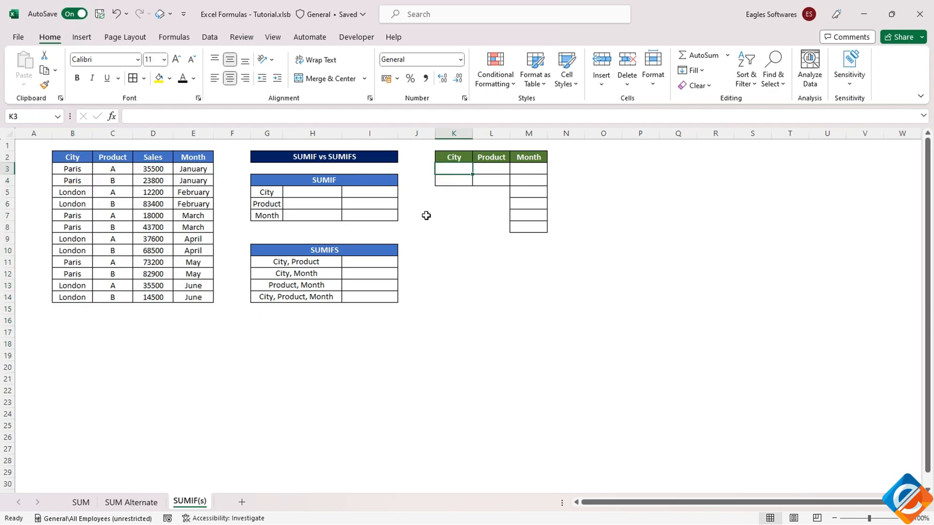
type("=uniq")
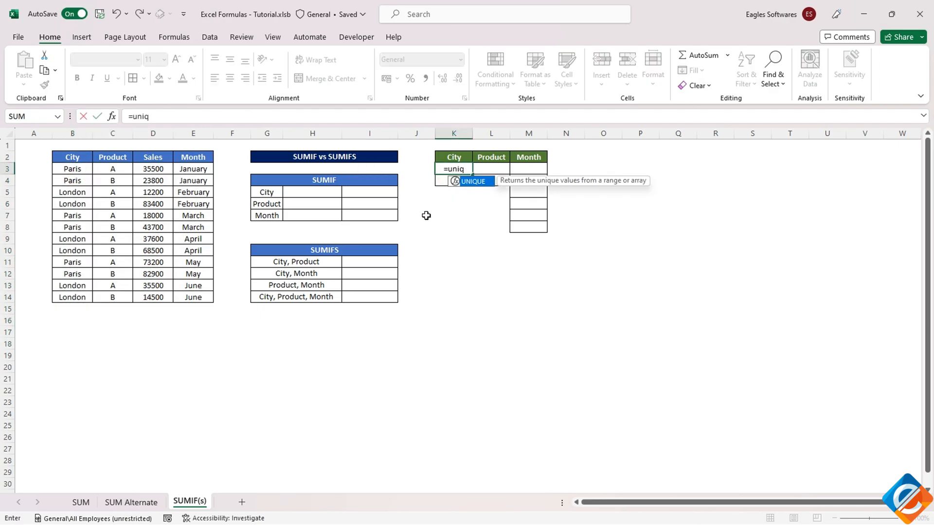
key("Tab")
left_click_drag(73, 170, 70, 294)
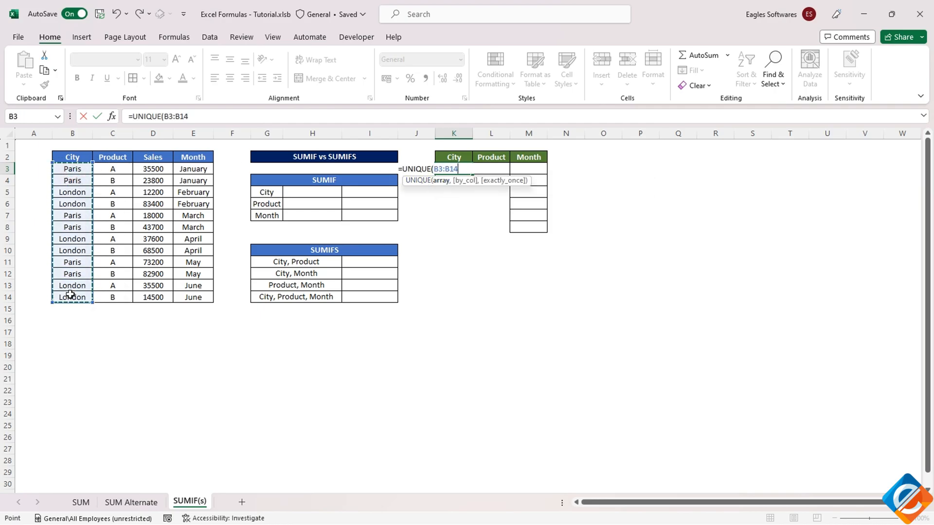
key("Return")
Change the city in B3 to "Pariss" to test how the unique city list updates
left_click_drag(72, 171, 72, 296)
double_click(83, 170)
type("s")
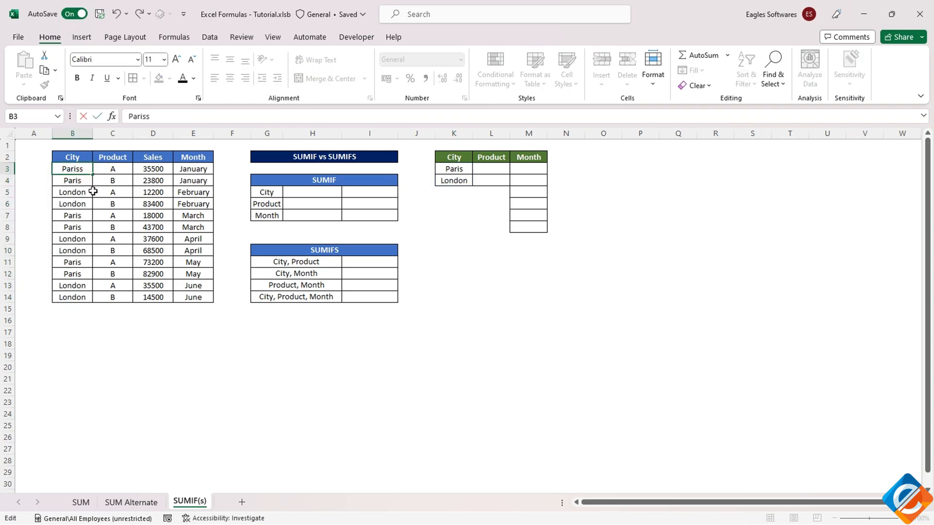
left_click(81, 214)
left_click(454, 182)
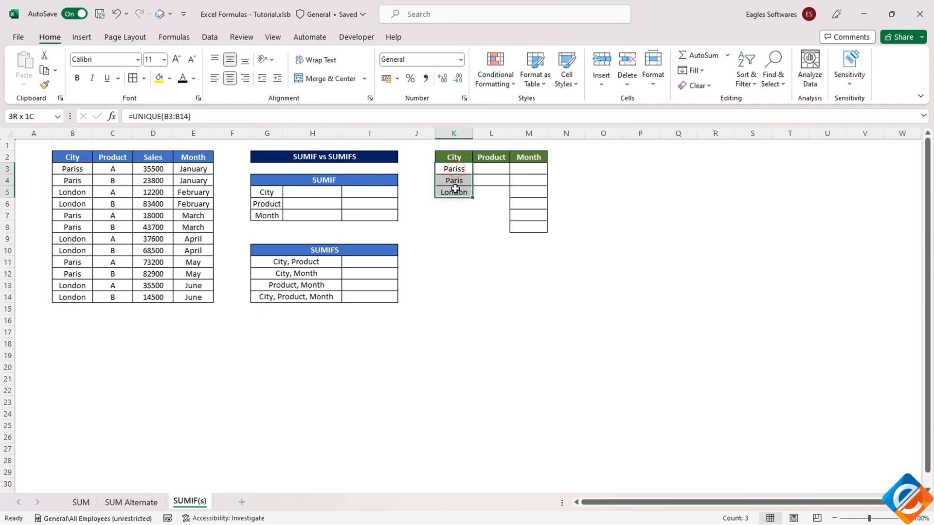
Restore the city name in B3 to "Paris" and check the unique list formula in K3
left_click(90, 178)
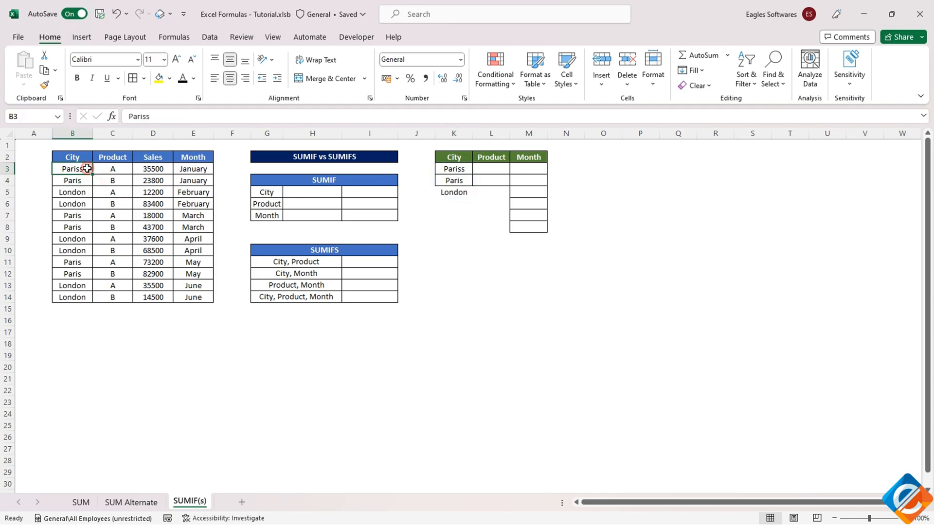
double_click(90, 171)
left_click(81, 191)
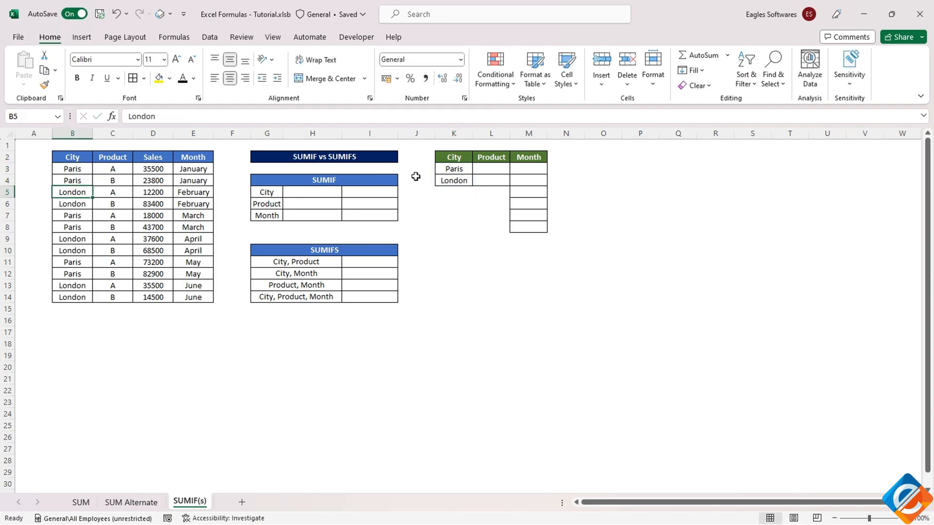
left_click(455, 172)
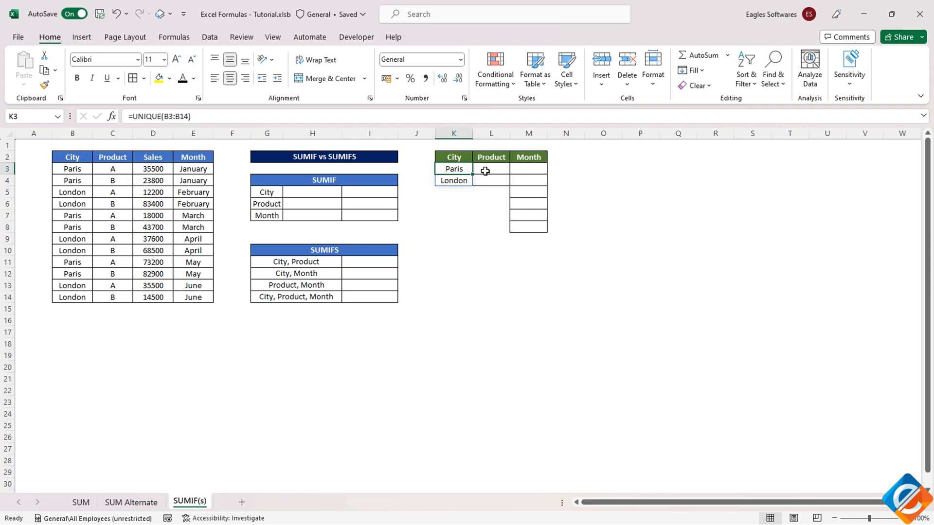
Enter =UNIQUE(C3:C14) in L3 to list the distinct products under the green Product header
left_click(489, 168)
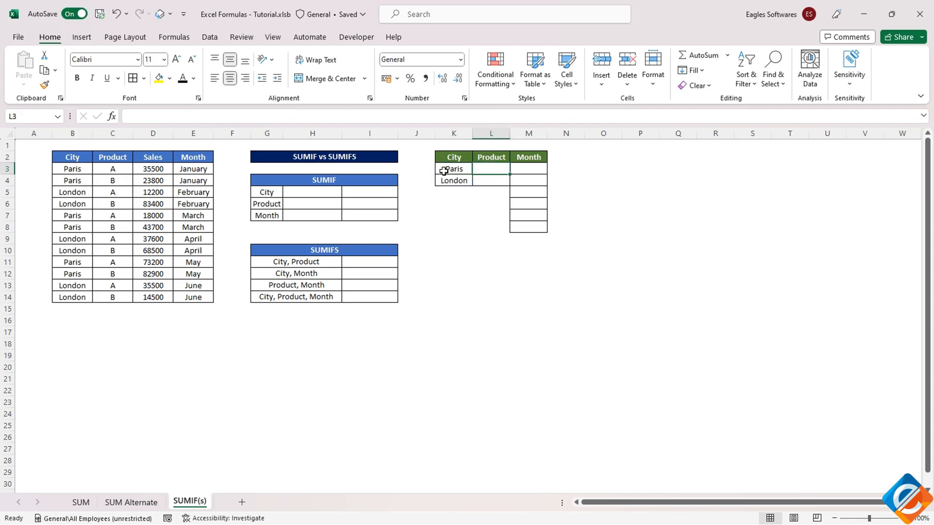
type("=uniq")
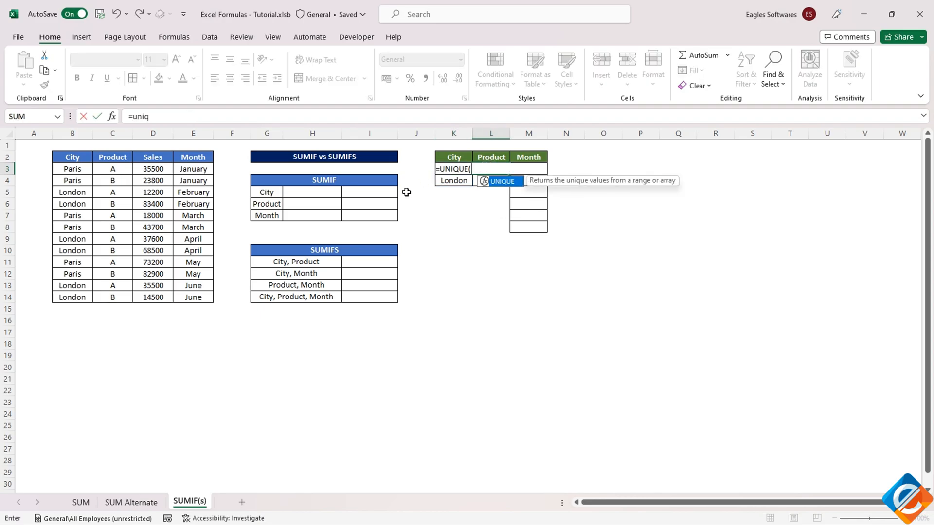
double_click(475, 183)
left_click_drag(111, 171, 110, 292)
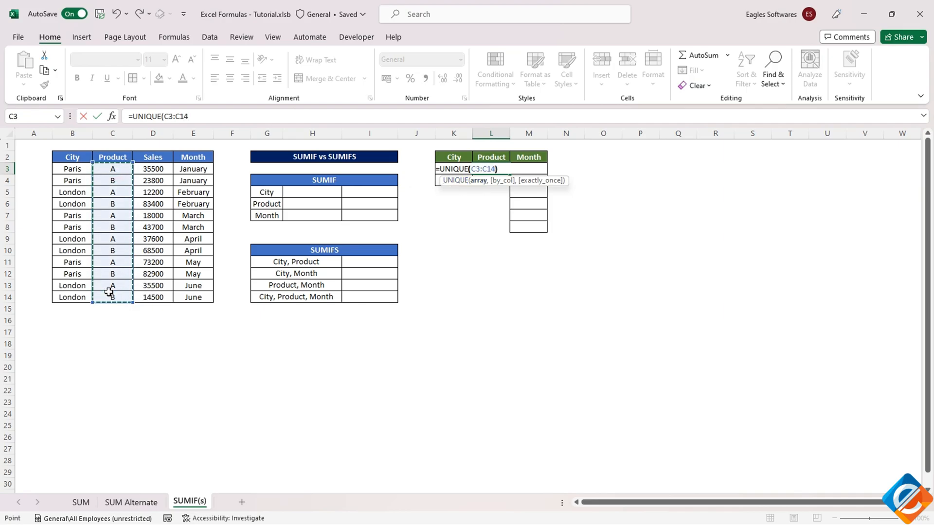
key("Return")
left_click_drag(504, 173, 489, 181)
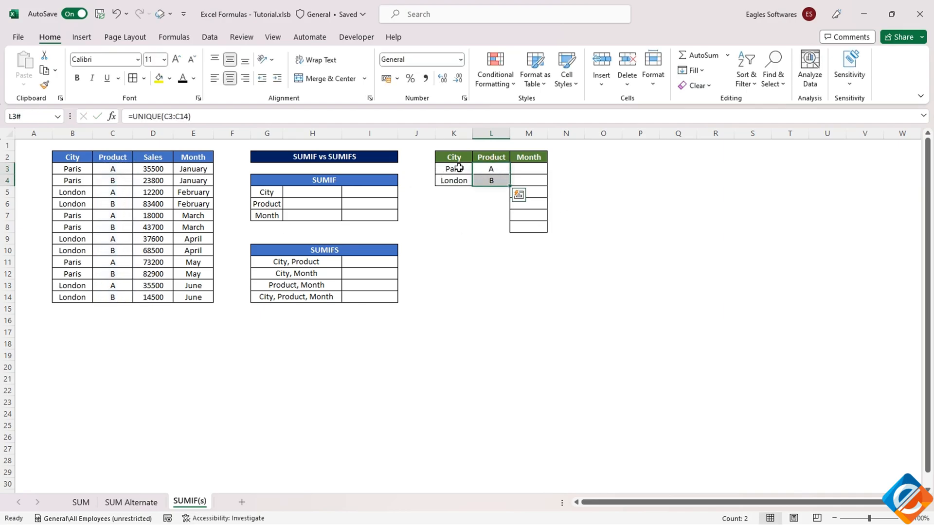
Enter =UNIQUE(E3:E14) in M3 to list the distinct months under the green Month header
left_click(532, 167)
type("=uniq")
key("Tab")
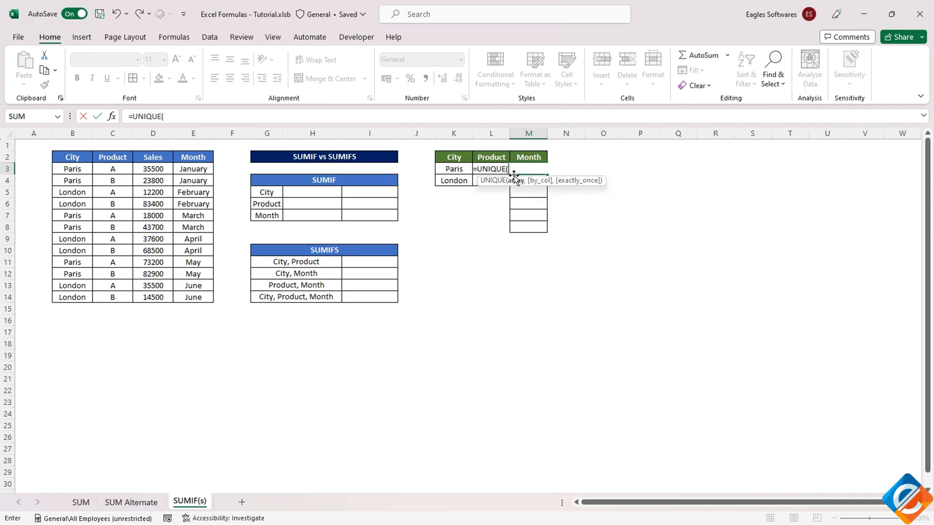
left_click_drag(180, 169, 188, 296)
key("Return")
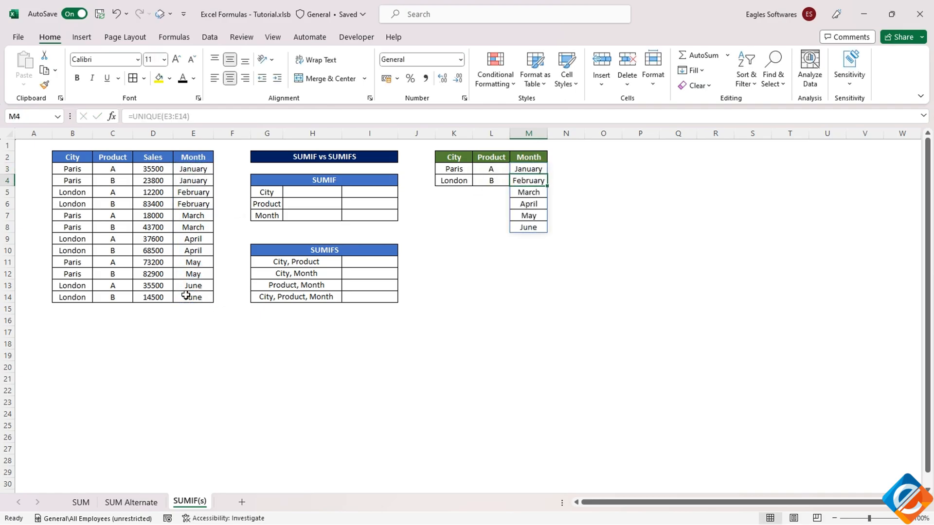
left_click(449, 169)
left_click_drag(458, 172, 532, 229)
left_click_drag(78, 159, 220, 309)
Add a List data validation to the SUMIF City cell H5 with source =$K$3:$K$4
left_click(317, 192)
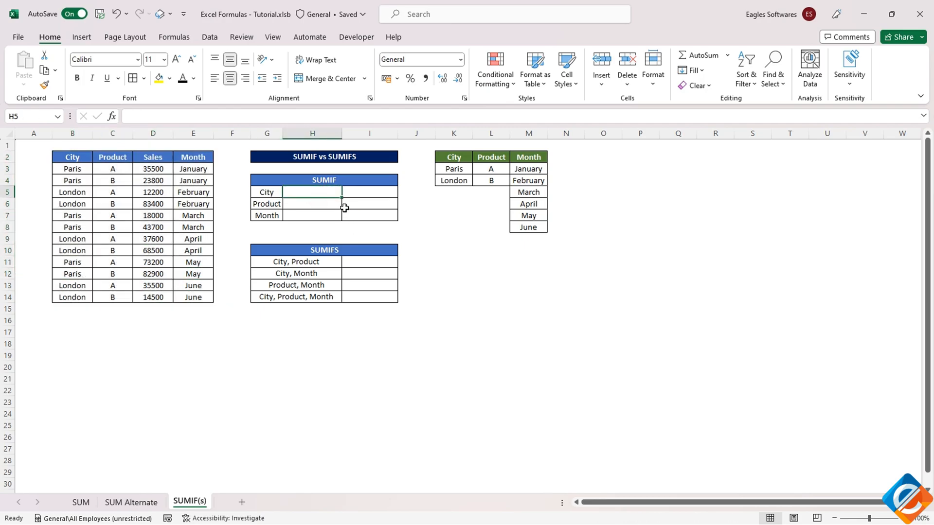
left_click(209, 37)
left_click(630, 86)
left_click(655, 102)
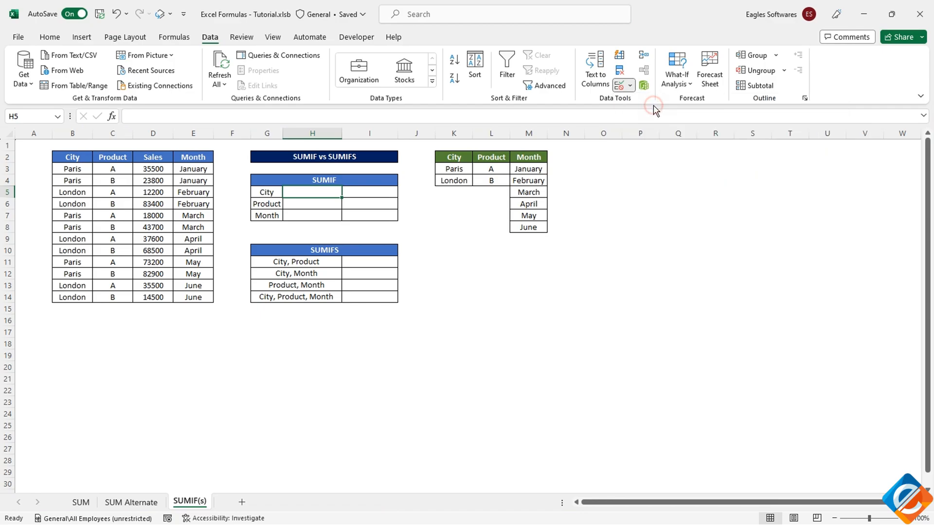
left_click(128, 288)
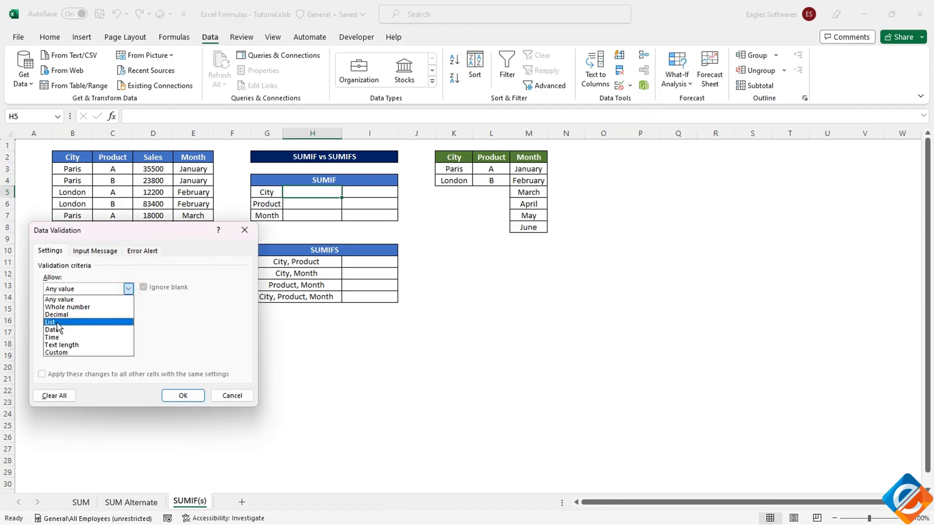
left_click(57, 322)
left_click(129, 338)
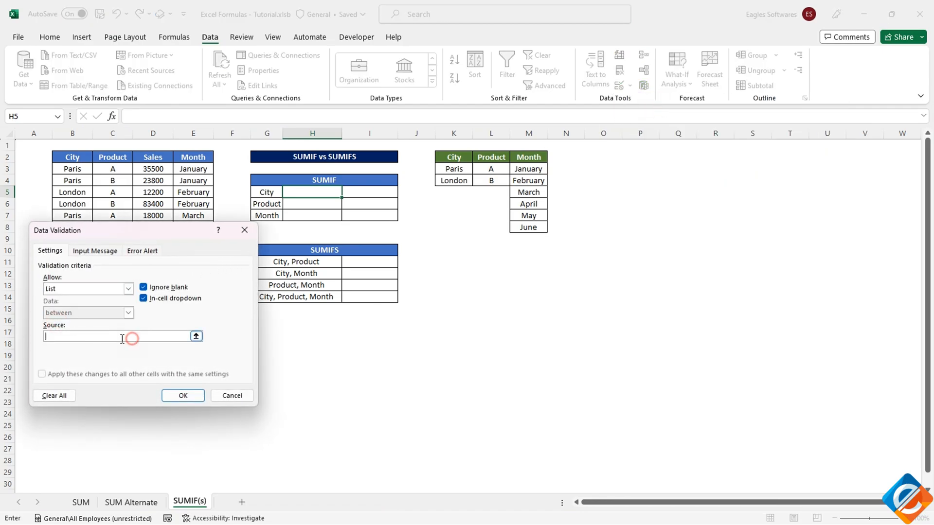
left_click(196, 336)
left_click_drag(455, 170, 454, 179)
left_click(250, 245)
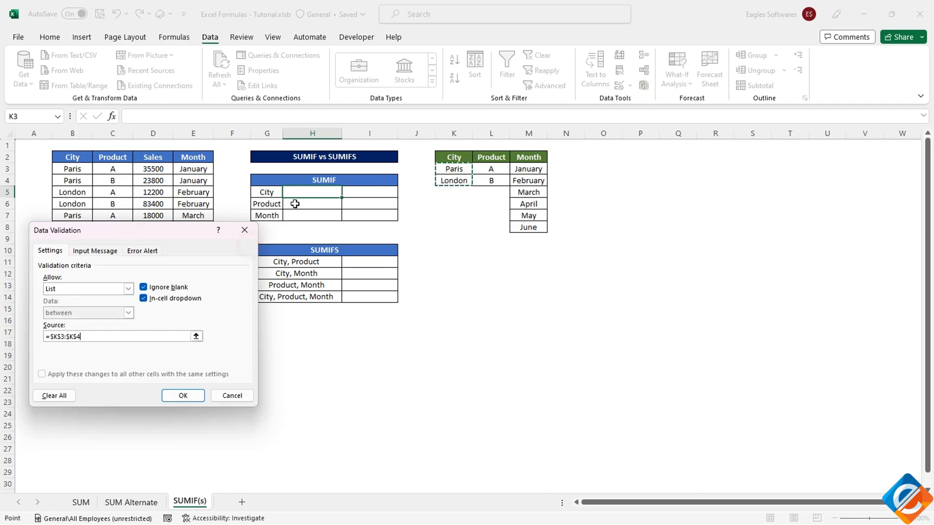
left_click(181, 392)
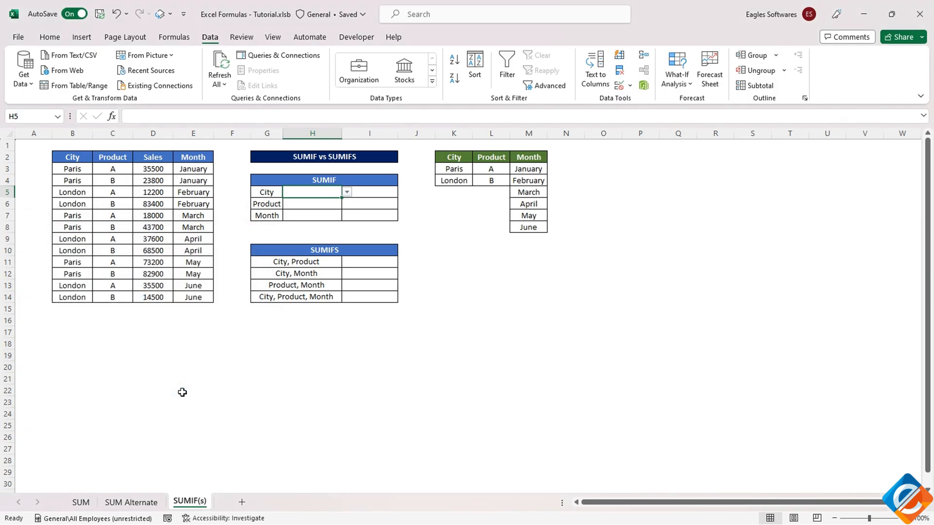
Add a List data validation to the SUMIF Product cell H6, sourced from the unique product list
left_click(298, 207)
left_click(631, 87)
left_click(641, 100)
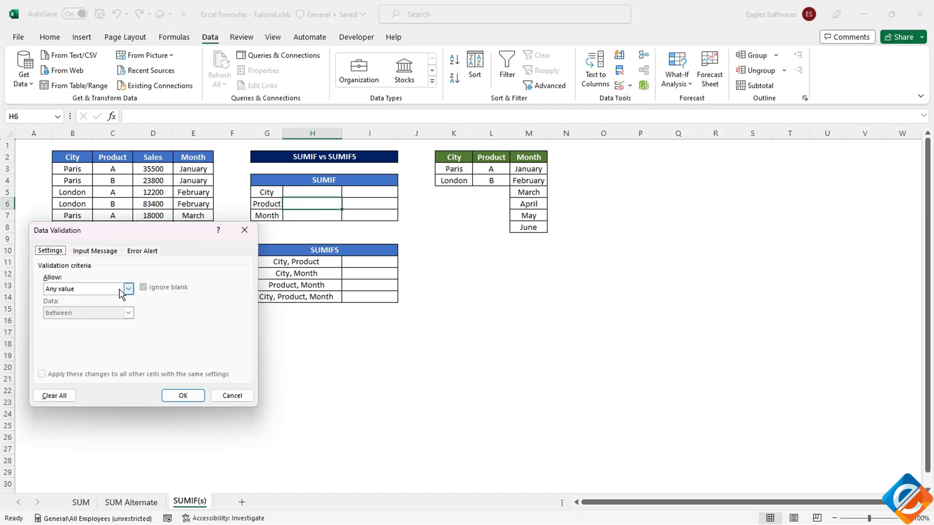
left_click(127, 289)
left_click(87, 323)
left_click(196, 336)
left_click(251, 245)
left_click_drag(491, 170, 528, 227)
left_click(183, 395)
Add a List data validation to the SUMIF Month cell H7, sourced from the unique month list
left_click(289, 220)
left_click(630, 87)
left_click(641, 101)
left_click(127, 289)
left_click(87, 323)
left_click(196, 336)
key("Return")
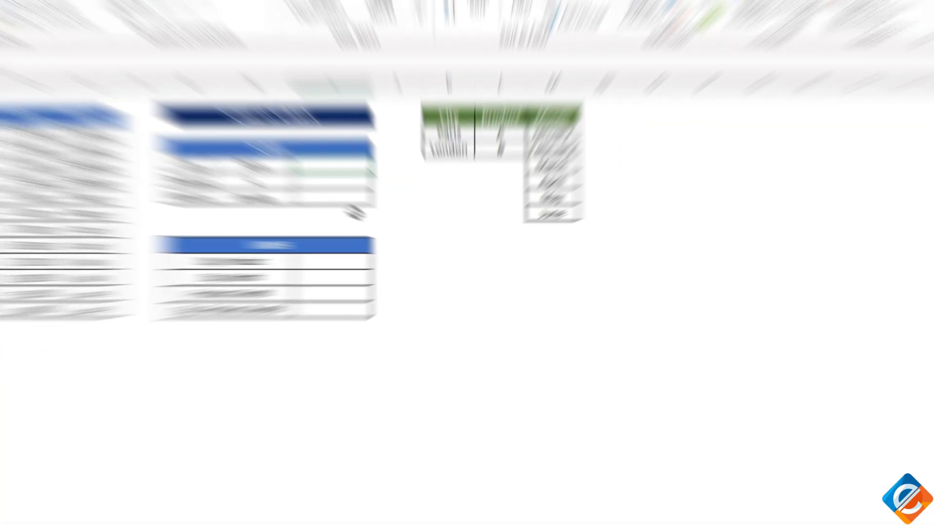
Enter =SUMIF(B3:B14,H5,D3:D14) in I5 to total the sales for the selected city
type("sumif")
key("Tab")
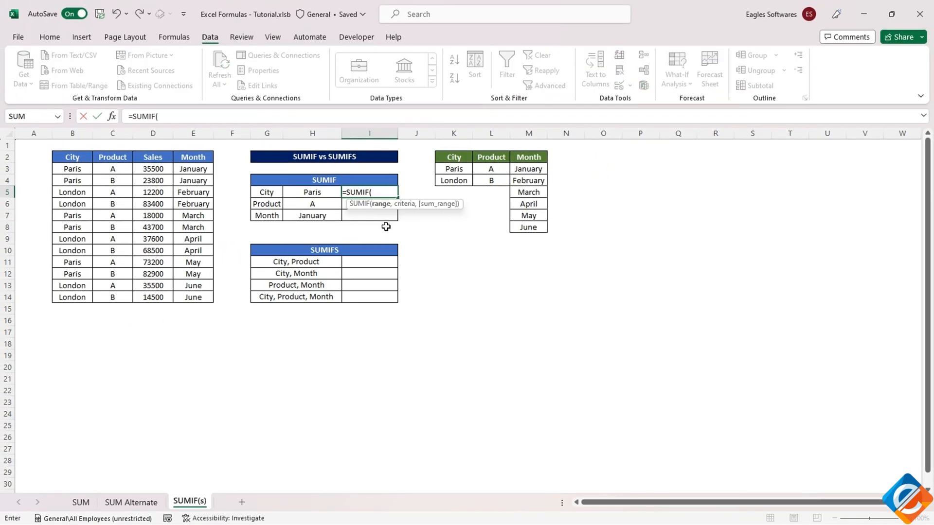
left_click_drag(73, 168, 74, 294)
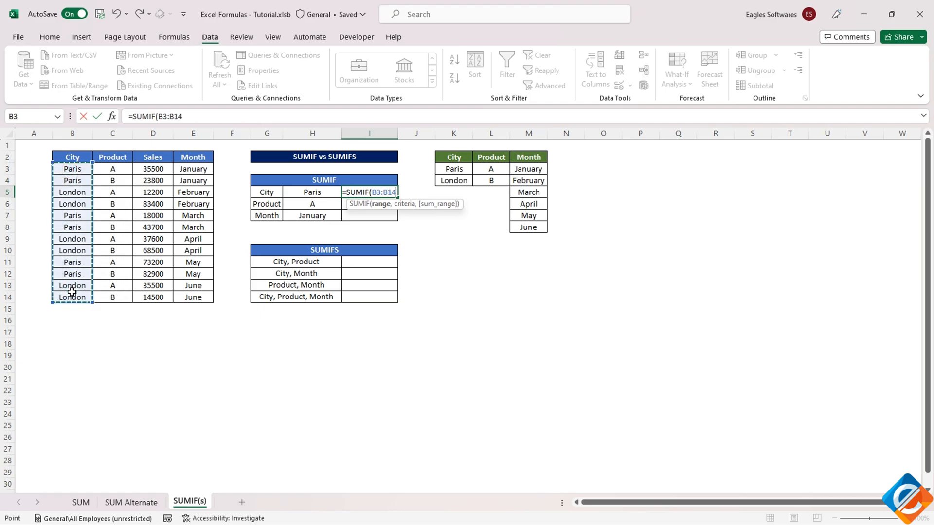
type(",")
left_click(286, 192)
type(",")
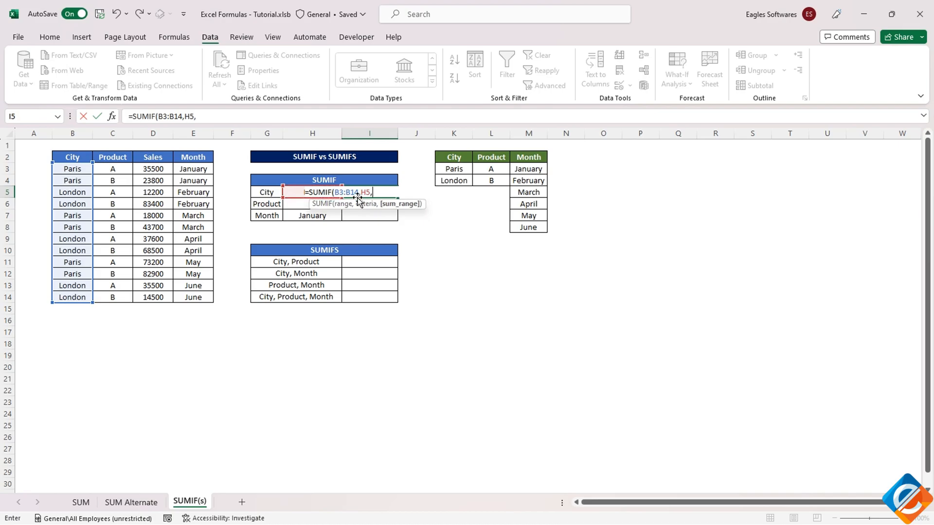
left_click_drag(153, 170, 152, 298)
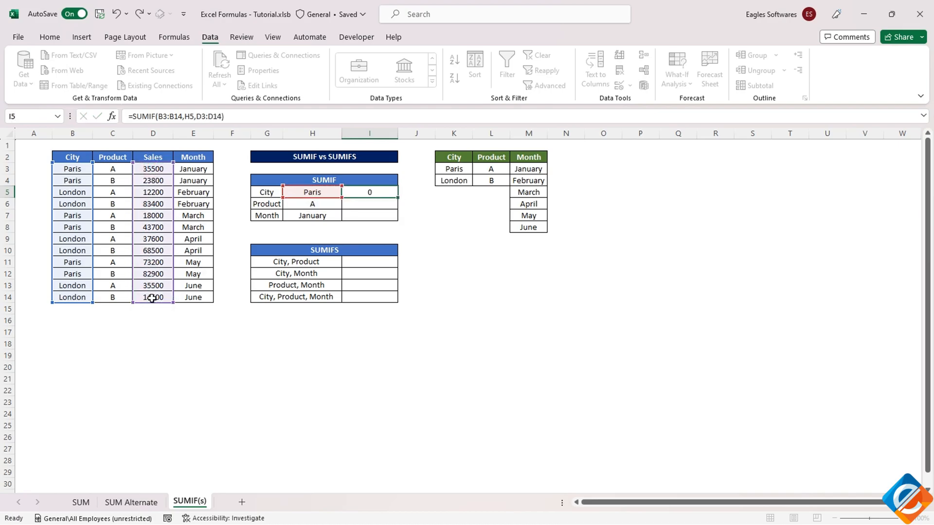
key("Return")
Test the SUMIF City total by switching the criterion in H5 to London and back to Paris
left_click(312, 192)
left_click(346, 192)
left_click(311, 213)
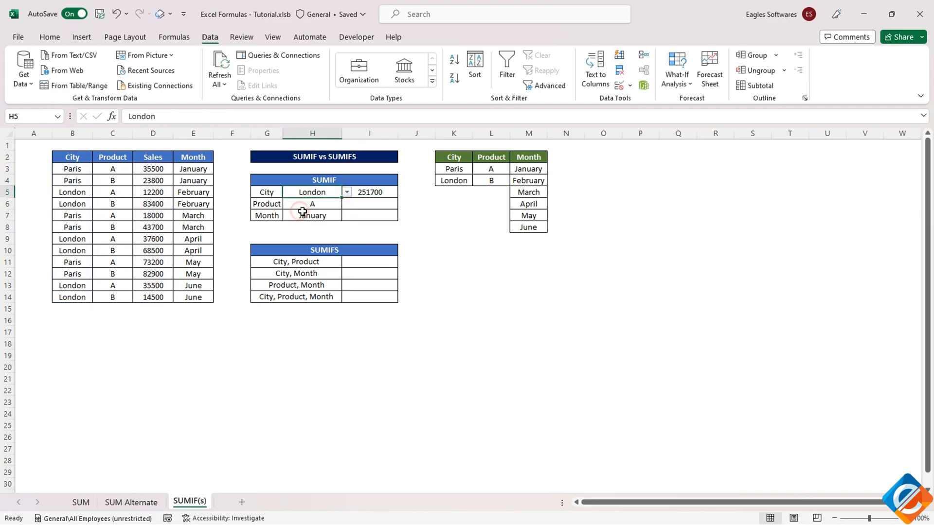
left_click(366, 193)
left_click(324, 192)
left_click(347, 193)
left_click(345, 200)
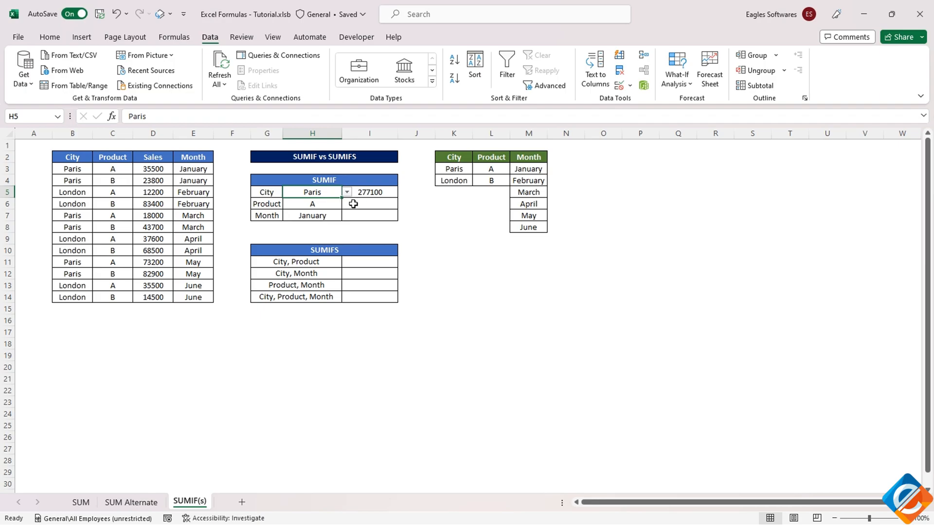
Enter =SUMIF(C3:C14,H6,D3:D14) in I6 to total the sales for the selected product
left_click(350, 207)
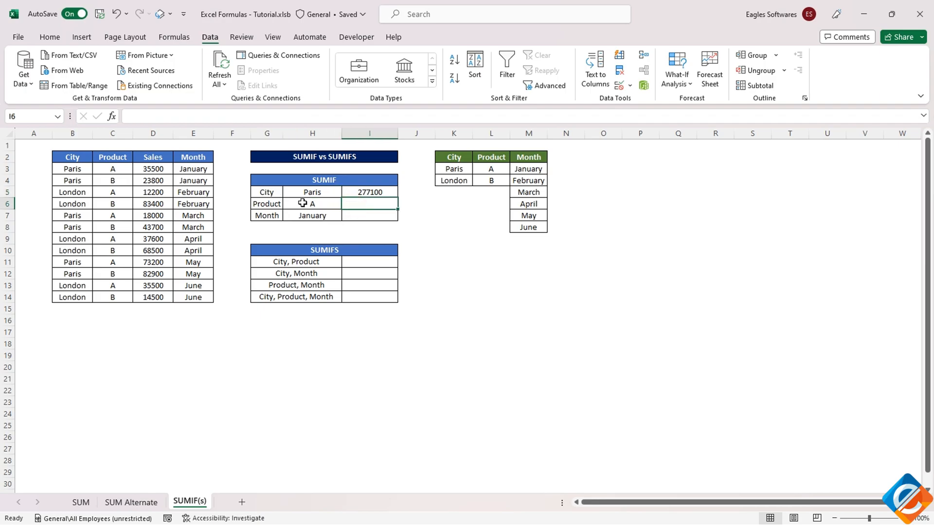
type("=sumif")
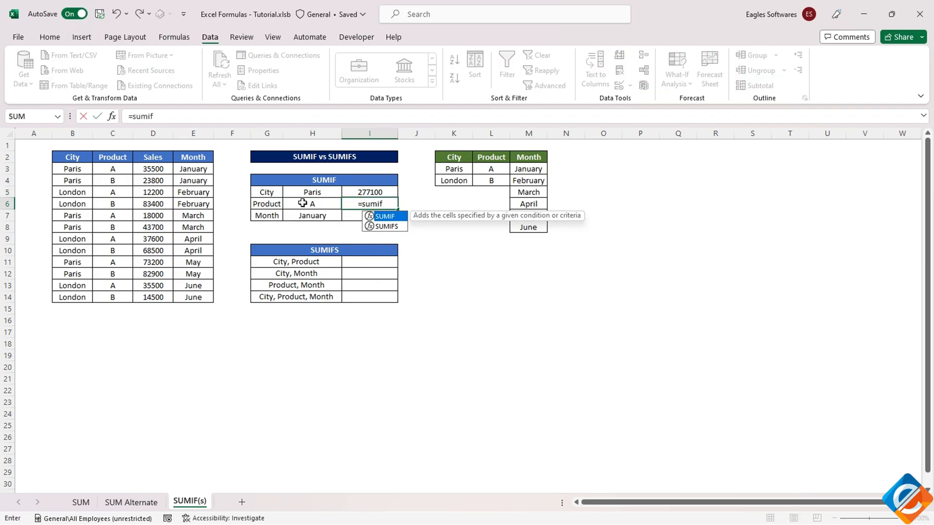
key("Tab")
left_click_drag(117, 167, 108, 292)
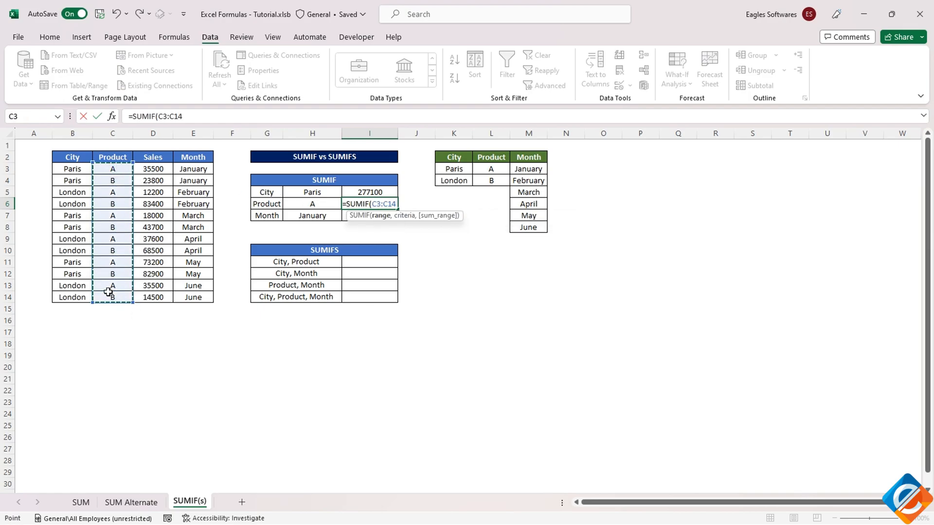
type(",")
left_click(288, 204)
type(",")
left_click_drag(155, 169, 162, 297)
type(")")
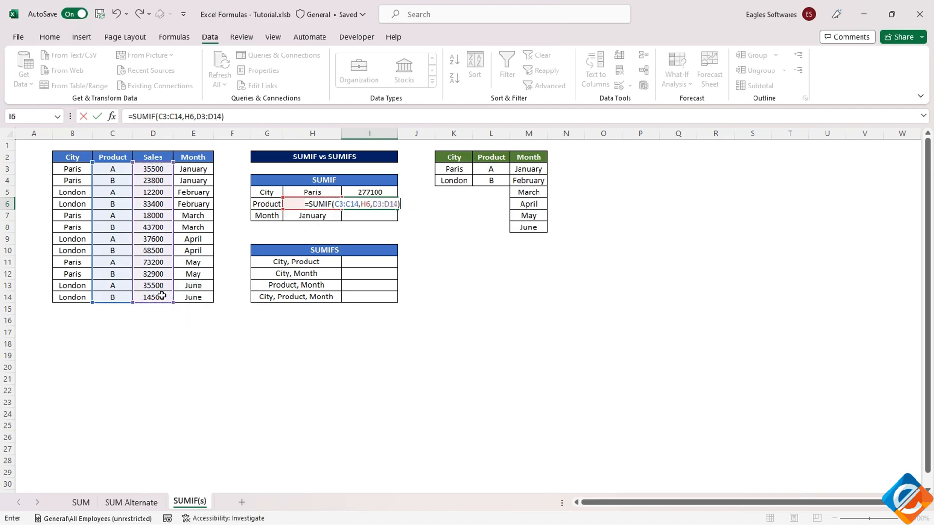
key("Return")
Switch the Product criterion in H6 to B to test the SUMIF product total
left_click(301, 205)
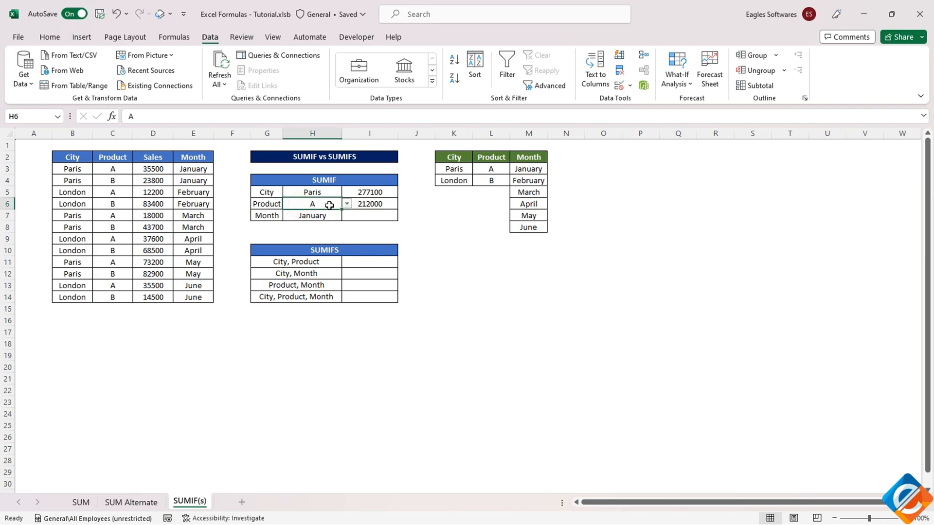
left_click(347, 203)
left_click(298, 227)
Total the Sales column with =SUM(D3:D14) in D15 as a check figure
left_click(146, 308)
key("alt+equal")
key("ctrl+Return")
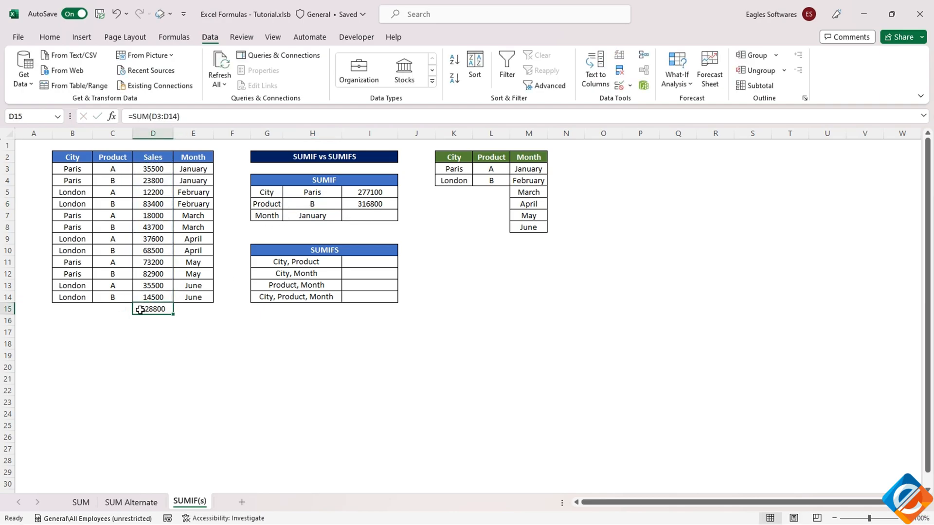
left_click(373, 201)
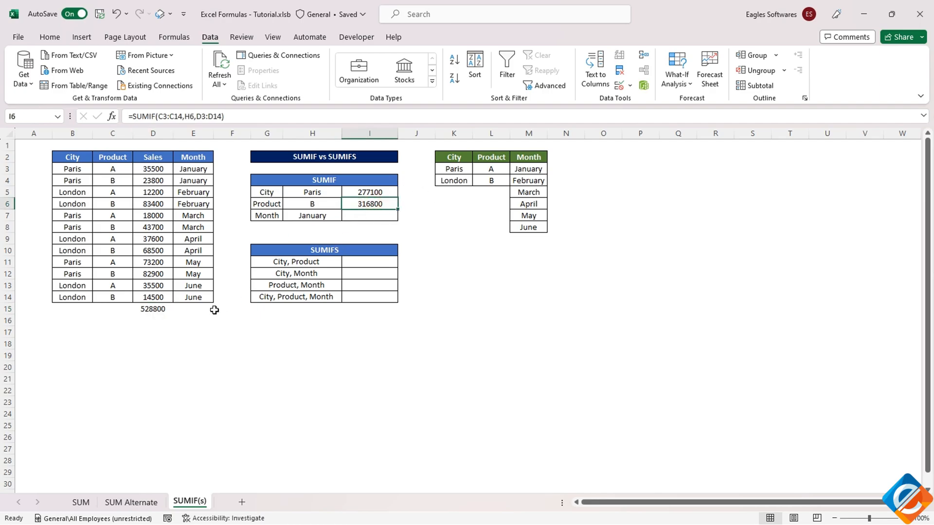
Enter =D15-I6 in D16 to subtract the selected product's sales from the overall total
left_click(150, 321)
type("=")
left_click(157, 298)
left_click(153, 309)
type("-")
left_click(364, 202)
key("Return")
left_click(153, 323)
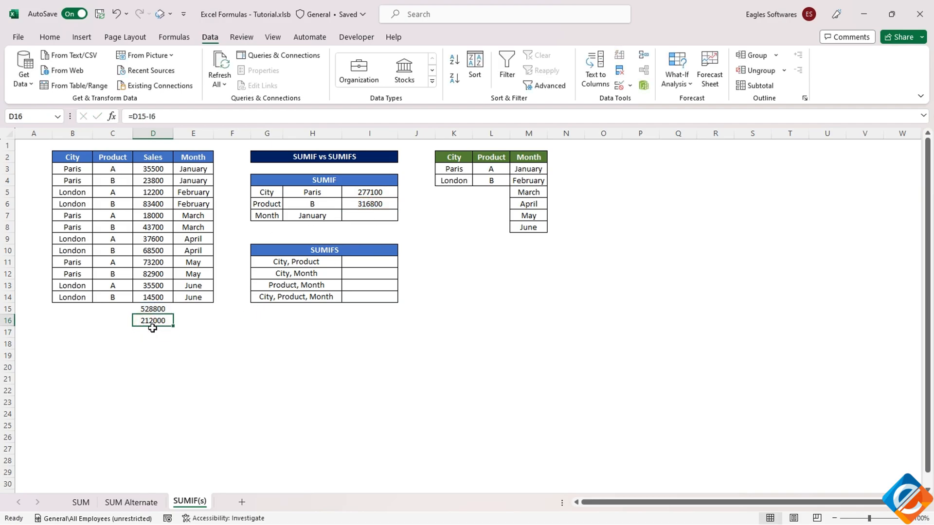
Set the Product criterion in H6 back to A and compare I6 with the check figure
left_click(369, 204)
left_click(323, 204)
left_click(347, 204)
left_click(327, 216)
left_click(368, 203)
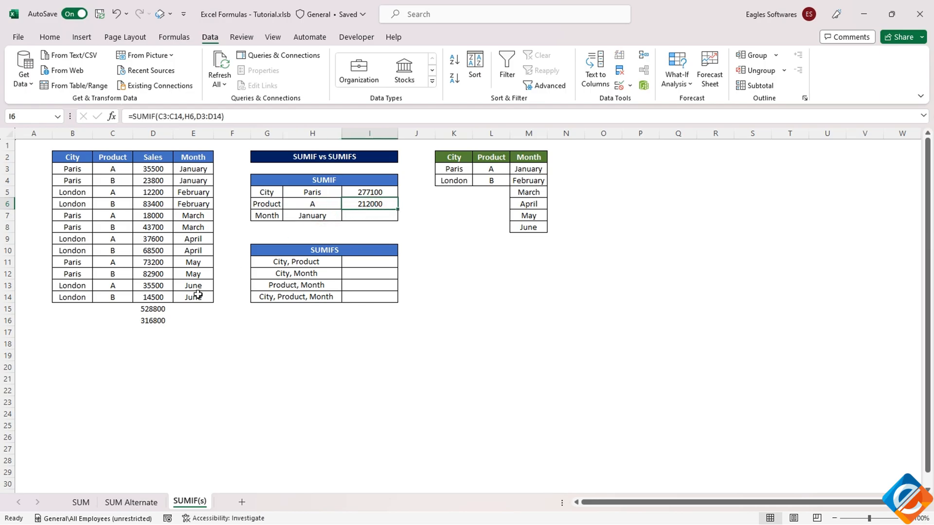
Clear the check formulas from D15:D16 below the Sales column
left_click(147, 323)
left_click_drag(146, 308, 150, 318)
key("Delete")
Enter =SUMIF(E3:E14,H7,D3:D14) in I7 to total the sales for the selected month
left_click(305, 221)
left_click(365, 216)
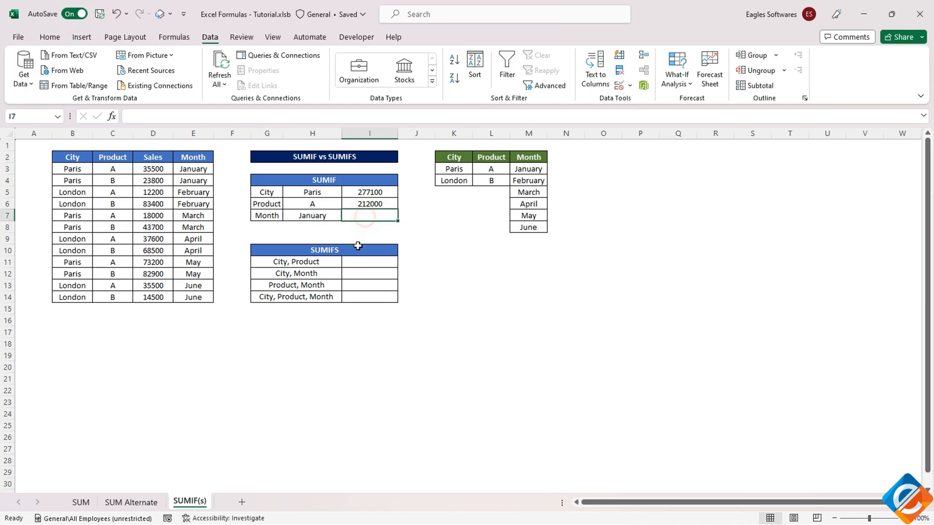
type("=sumif")
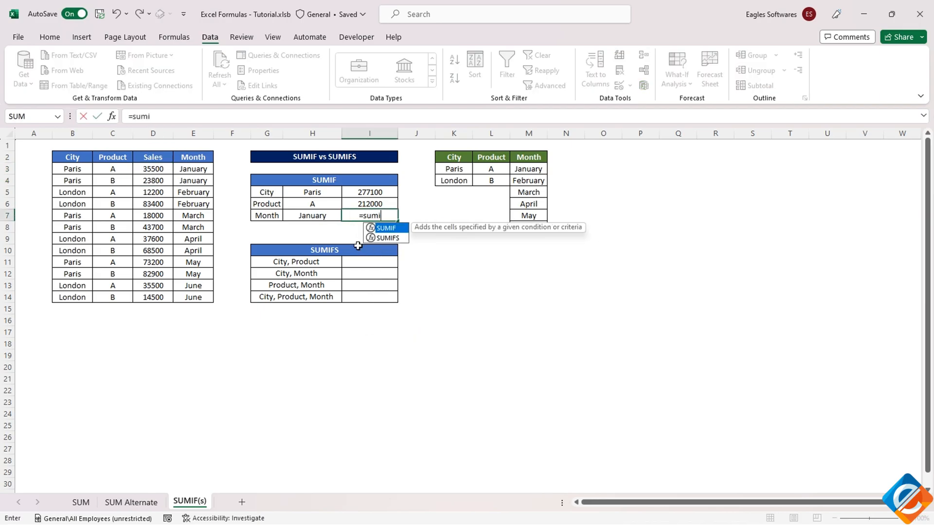
key("Tab")
left_click_drag(189, 169, 194, 292)
type(",")
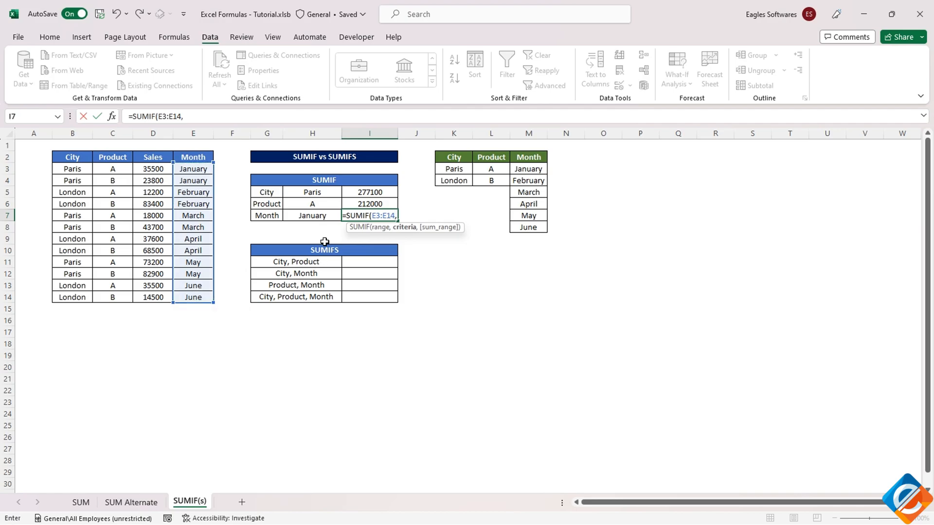
left_click(305, 218)
type(",")
left_click_drag(149, 169, 159, 294)
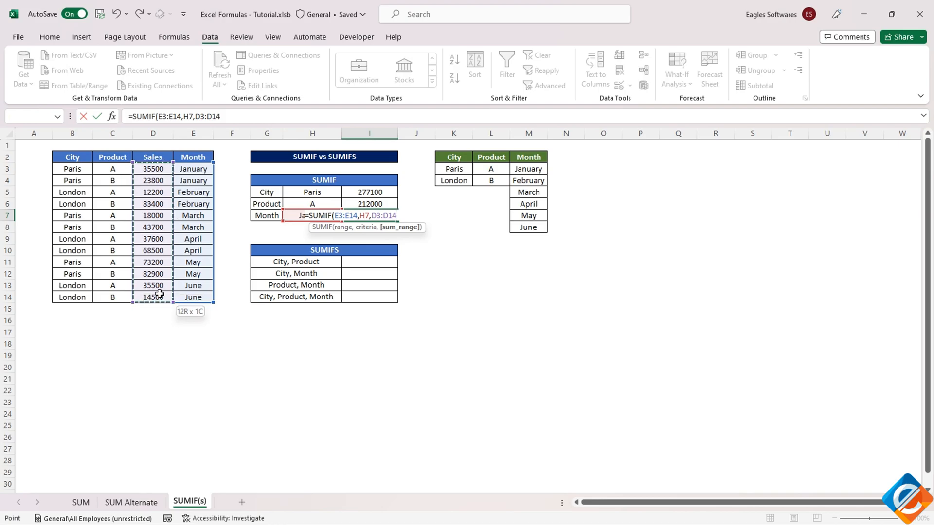
key("Return")
Test the SUMIF Month total by switching H7 to March, to April and back to January
left_click(339, 218)
left_click(347, 216)
left_click(302, 247)
left_click(347, 216)
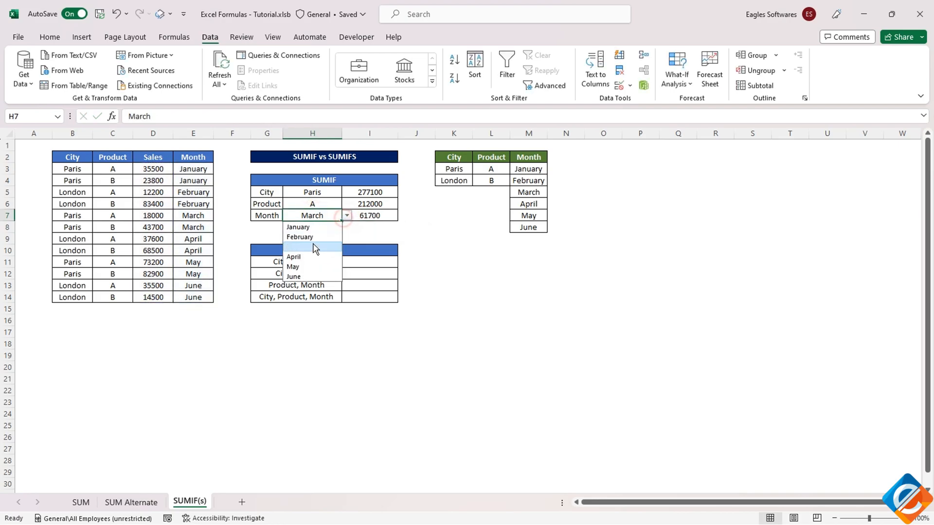
left_click(298, 257)
left_click(347, 215)
left_click(326, 225)
left_click(371, 220)
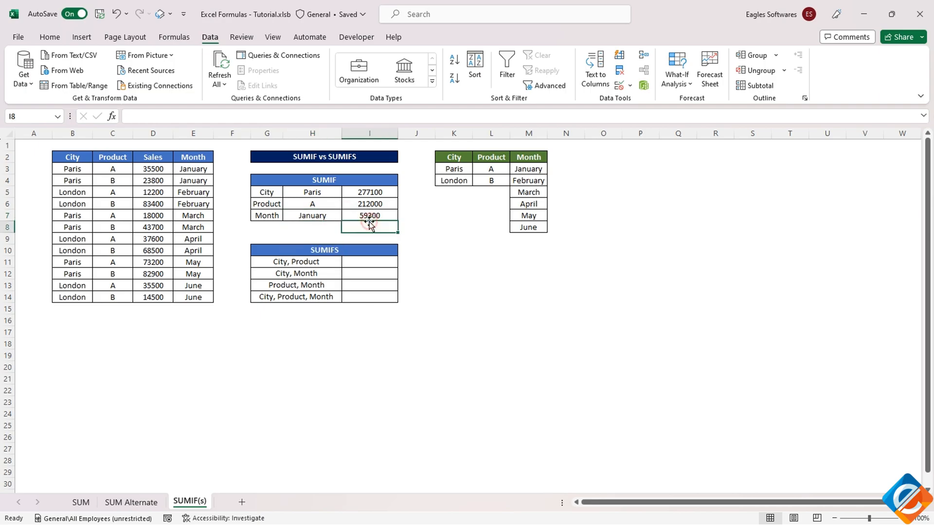
left_click(358, 260)
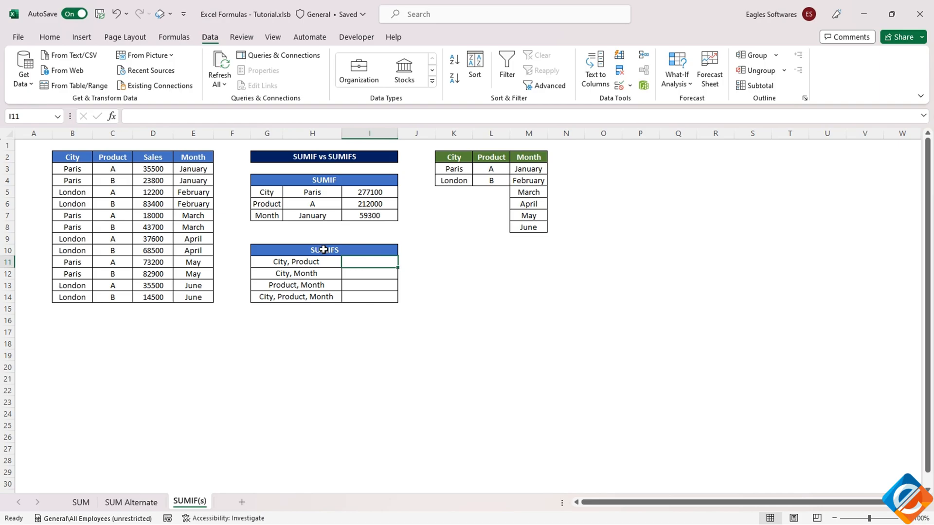
left_click(291, 253)
left_click(352, 262)
left_click(322, 262)
left_click_drag(271, 193, 308, 204)
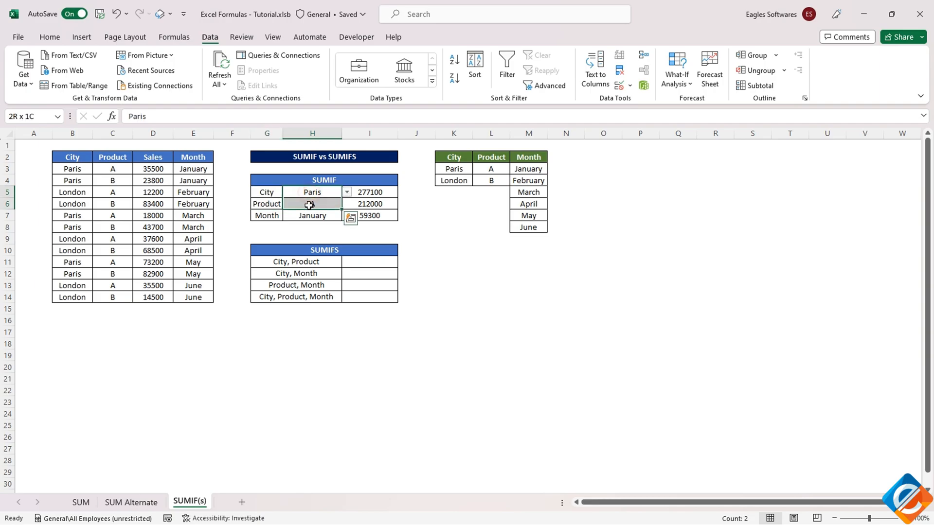
left_click(346, 262)
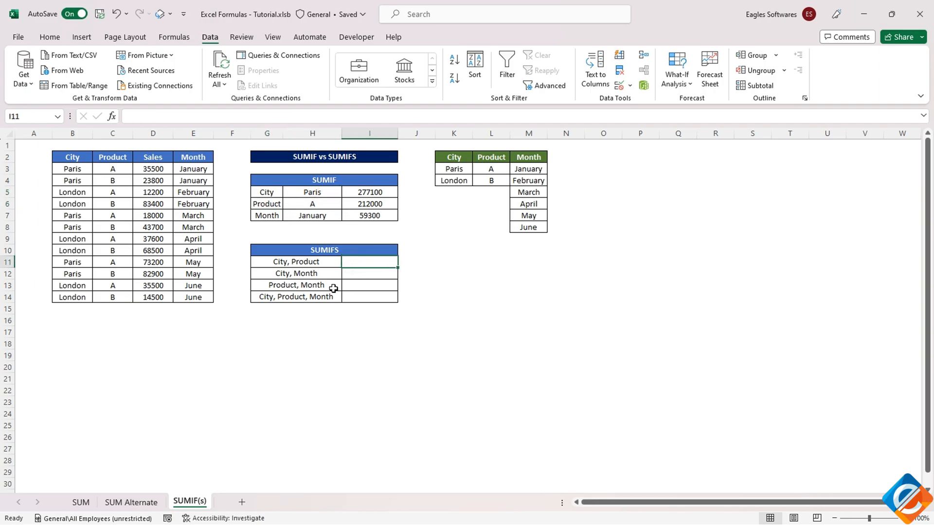
type("=sumifs")
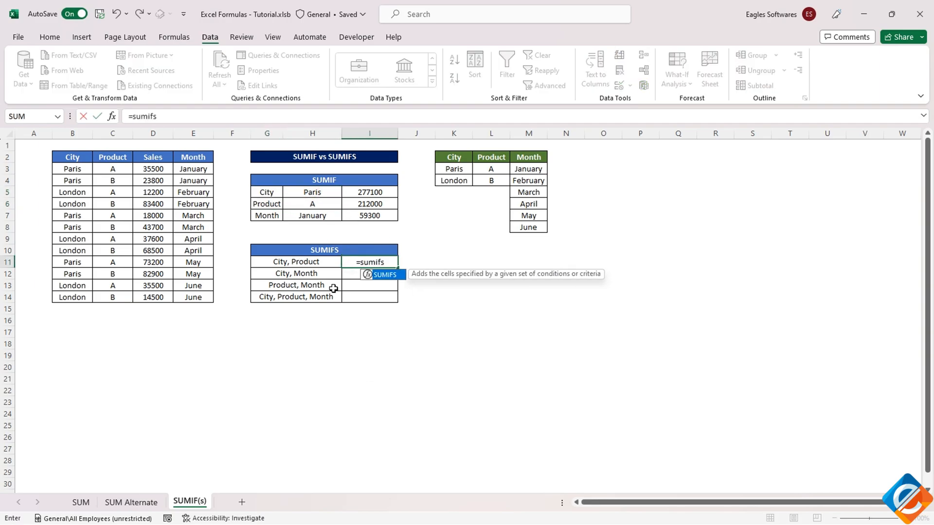
key("Tab")
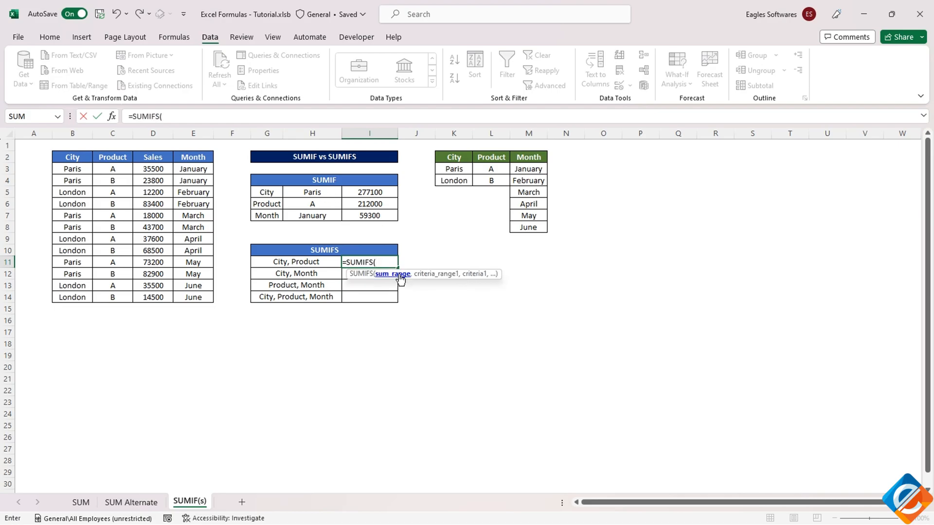
key("Escape")
Examine the argument order of the SUMIF formula in I7
left_click(377, 215)
left_click(199, 115)
key("Escape")
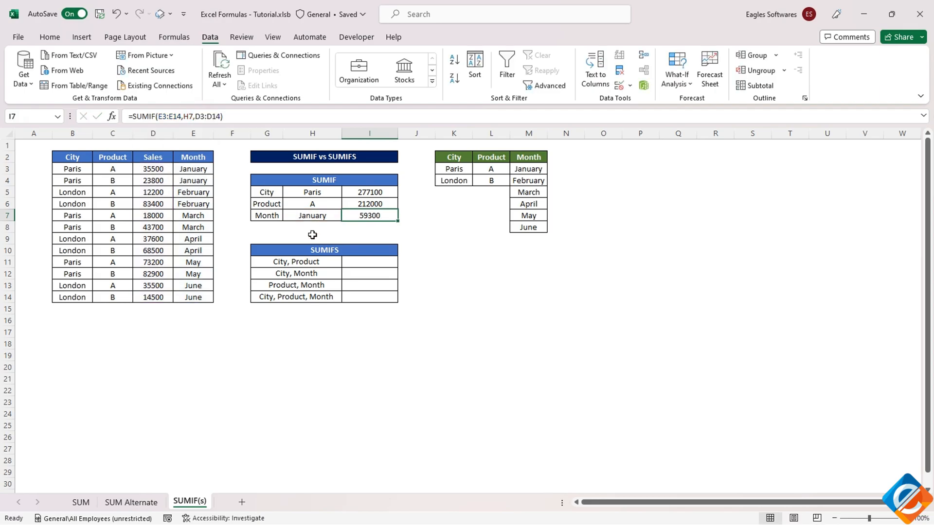
Enter =SUMIFS(D3:D14,B3:B14,H5,C3:C14,H6) in I11 to total sales by city and product
left_click(354, 261)
type("sumifs(")
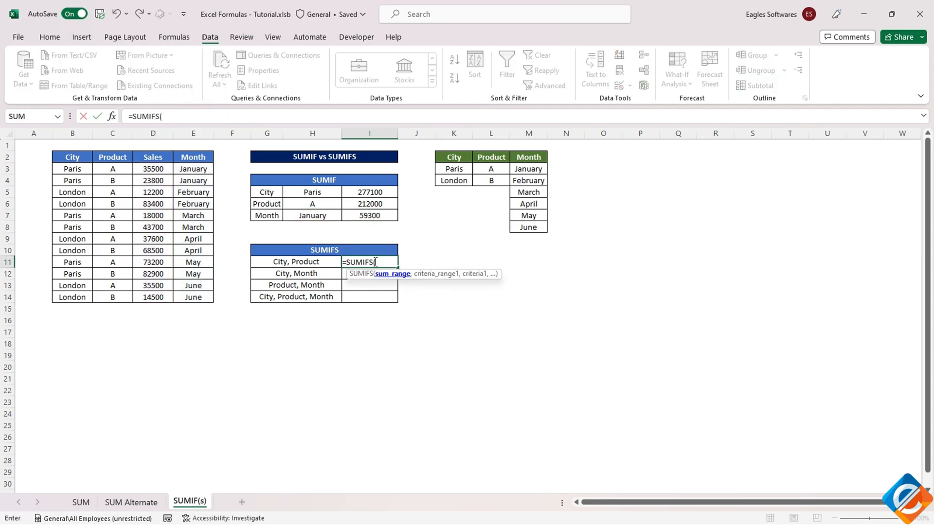
left_click_drag(156, 172, 153, 295)
type(",")
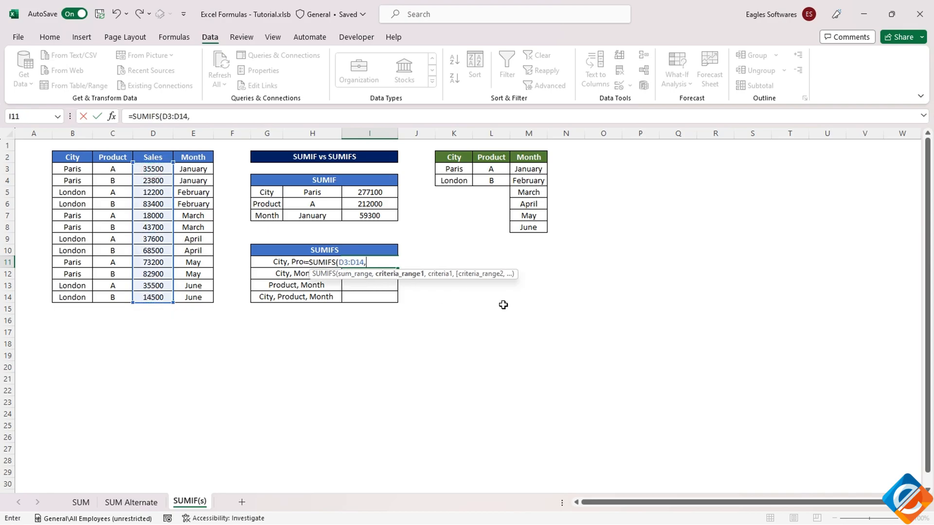
left_click_drag(74, 170, 74, 291)
type(",")
left_click(309, 193)
type(",")
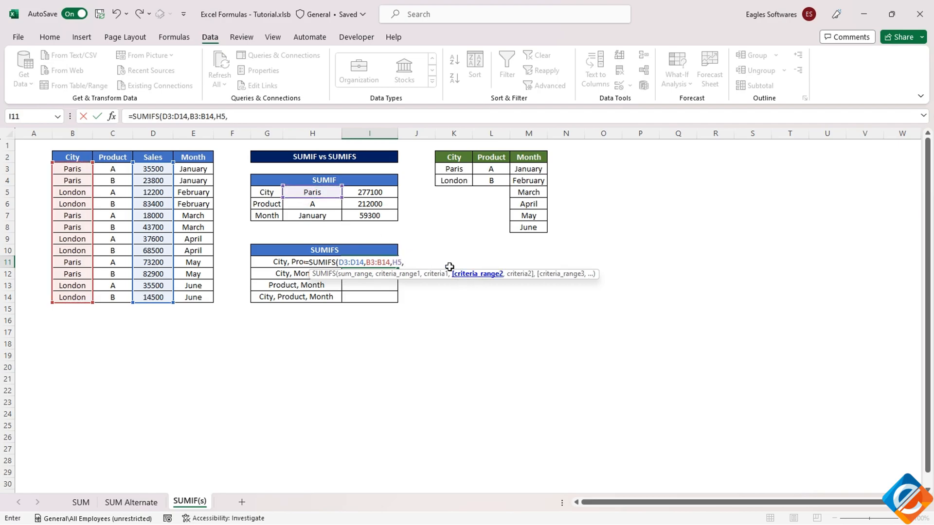
left_click_drag(113, 169, 113, 295)
type(",")
left_click(312, 204)
key("Return")
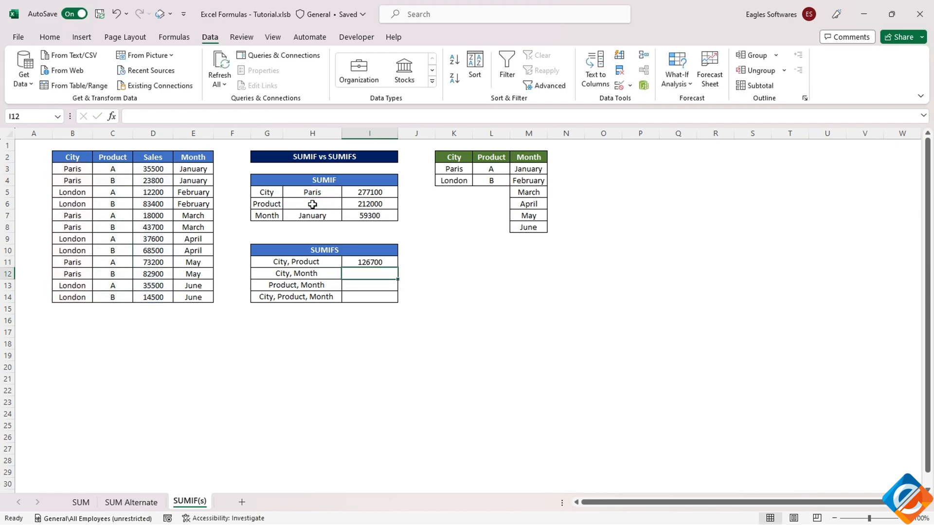
Test the City, Product total in I11 by switching H5 to London and back to Paris
left_click(364, 258)
left_click(325, 193)
left_click(346, 193)
left_click(312, 213)
left_click(346, 193)
left_click(312, 202)
Set the Product criterion in H6 to B
left_click(327, 204)
left_click(346, 205)
left_click(314, 224)
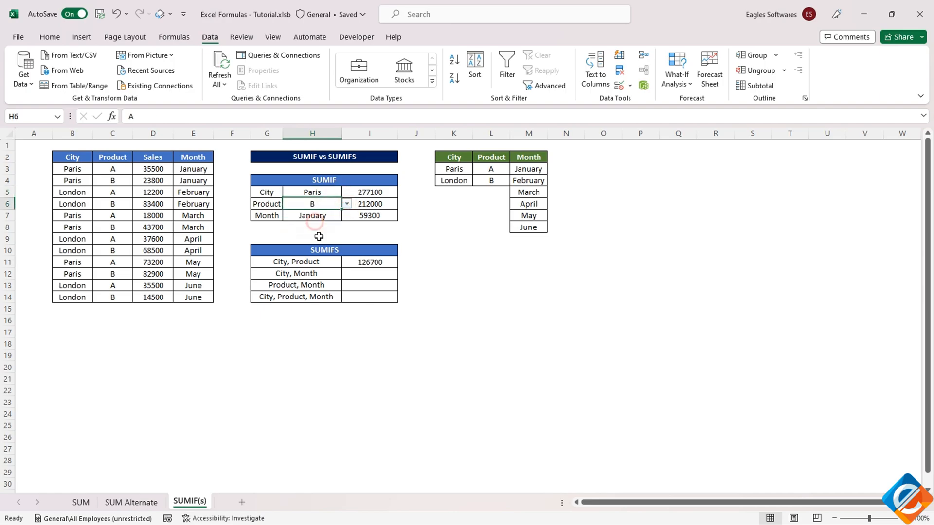
Enter =SUMIFS(D3:D14,B3:B14,H5,E3:E14,H7) in I12 to total sales by city and month
left_click(369, 271)
type("=sumifs")
key("Tab")
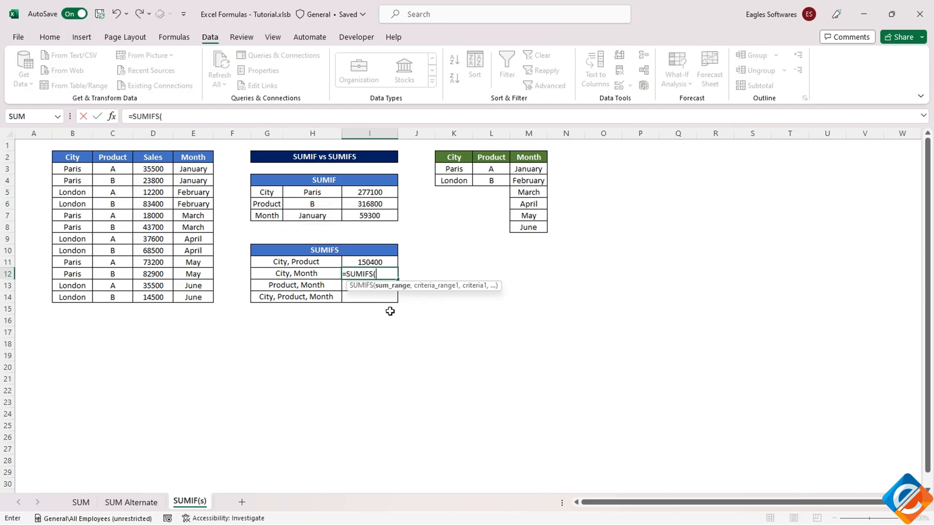
left_click_drag(153, 170, 151, 297)
type(",")
left_click_drag(74, 170, 86, 292)
type(",")
left_click(308, 191)
type(",")
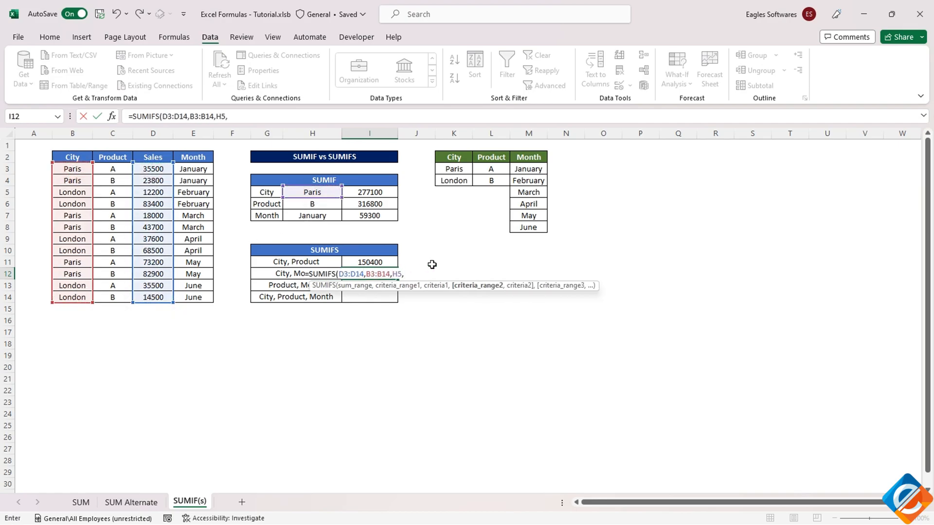
left_click_drag(193, 169, 193, 297)
type(",")
left_click(307, 216)
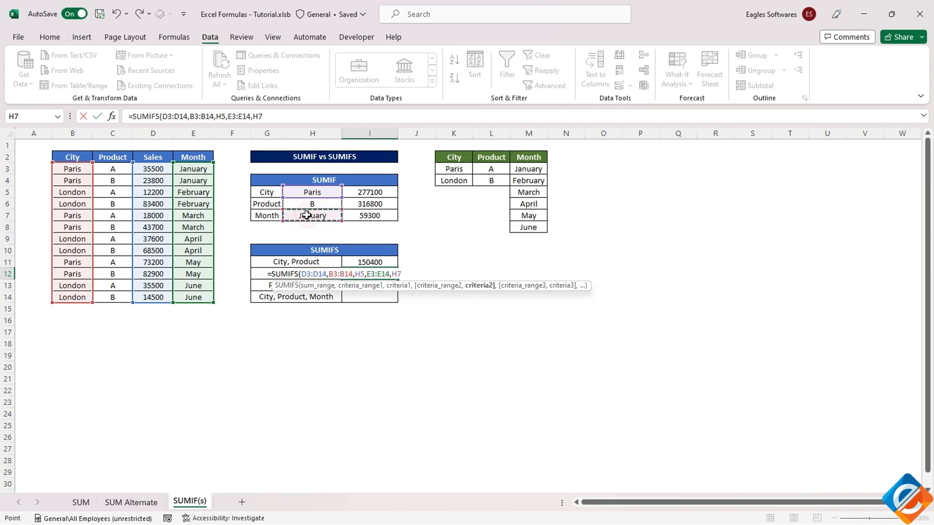
key("Return")
Enter =SUMIFS(D3:D14,C3:C14,H6,E3:E14,H7) in I13 to total sales by product and month
type("=sumifs")
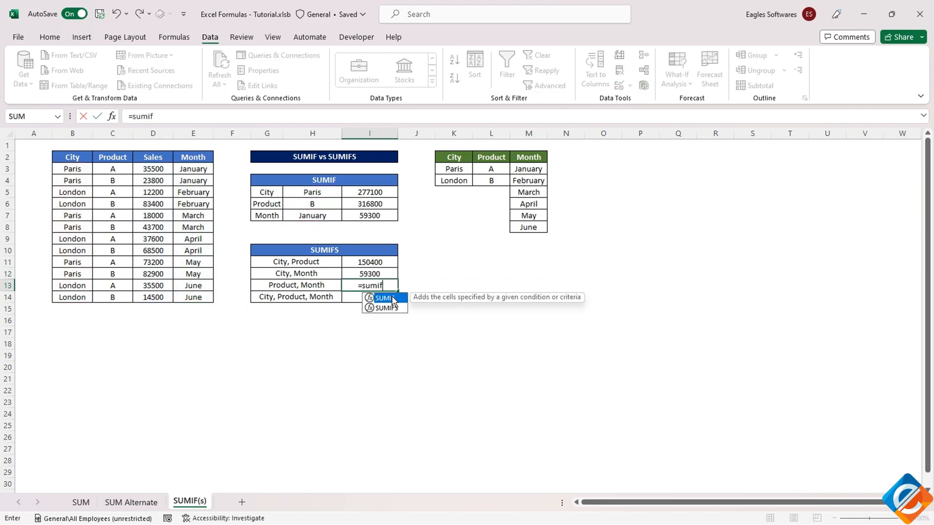
key("Tab")
left_click_drag(152, 169, 152, 297)
type(",")
left_click_drag(107, 167, 113, 297)
type(",")
left_click(312, 204)
type(",")
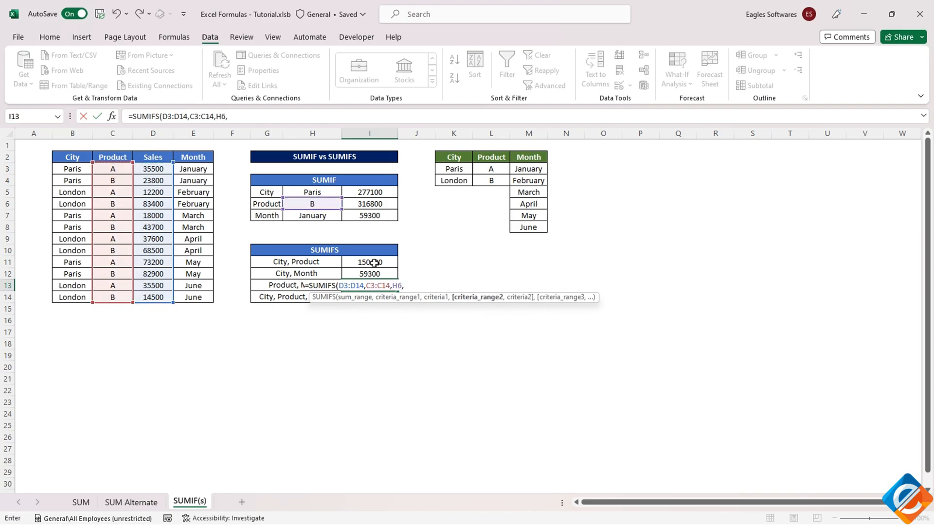
left_click_drag(186, 170, 194, 295)
type(",")
left_click(298, 217)
type(")")
key("Return")
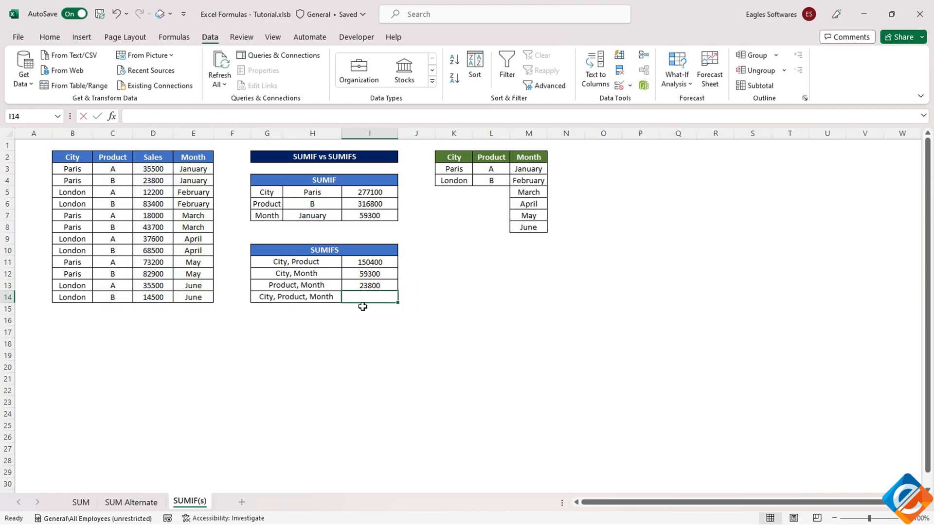
Enter =SUMIFS(D3:D14,B3:B14,H5,C3:C14,H6,E3:E14,H7) in I14 to total sales by city, product and month
type("=sumi")
type("s")
double_click(365, 310)
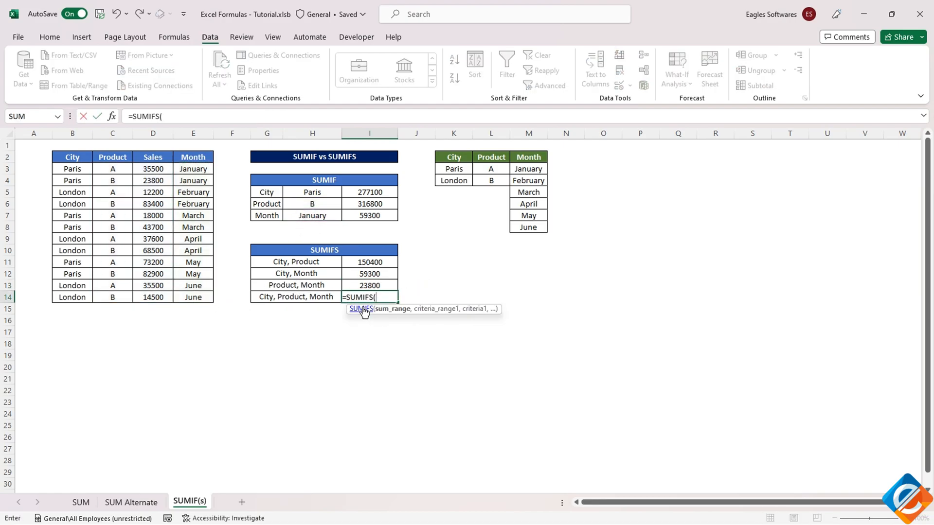
left_click_drag(147, 172, 164, 296)
type(",")
left_click_drag(79, 173, 77, 298)
type(",")
left_click(310, 192)
type(",")
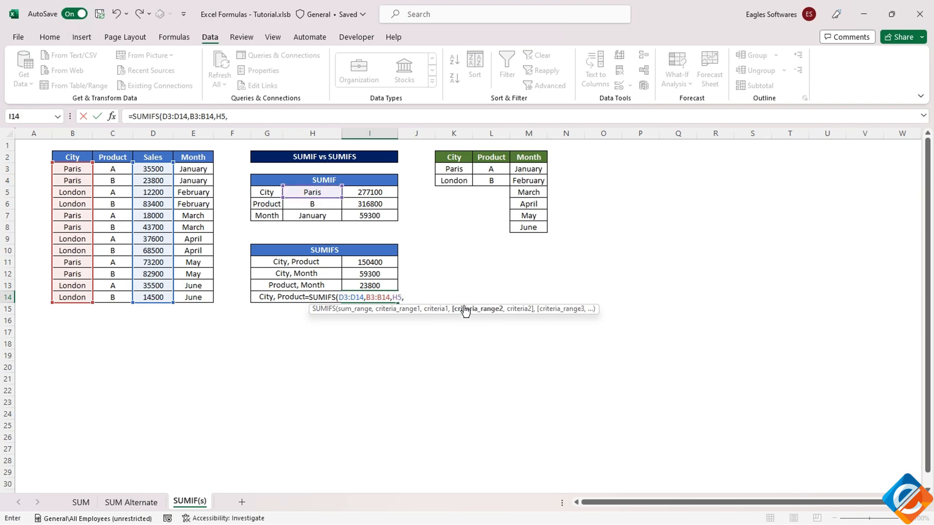
left_click_drag(115, 174, 115, 295)
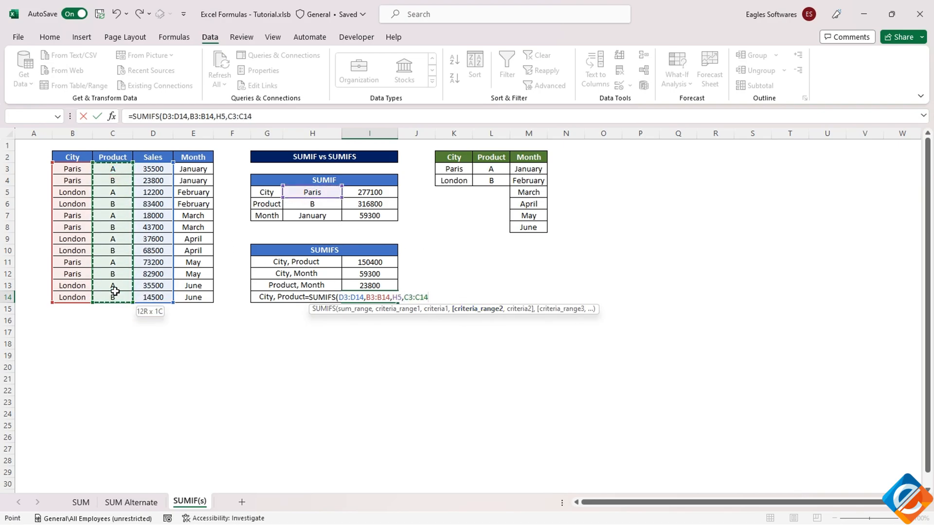
type(",")
left_click(313, 205)
type(",")
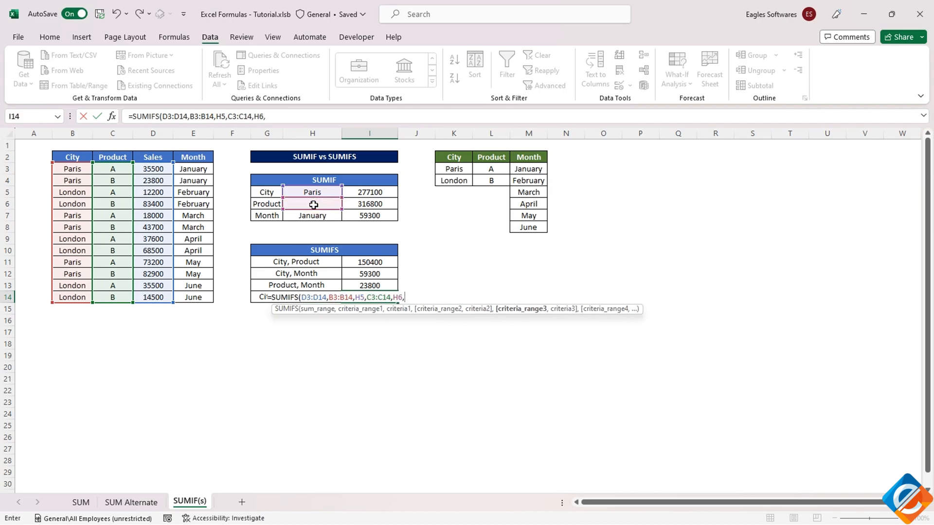
left_click_drag(191, 170, 194, 298)
type(",")
left_click(304, 217)
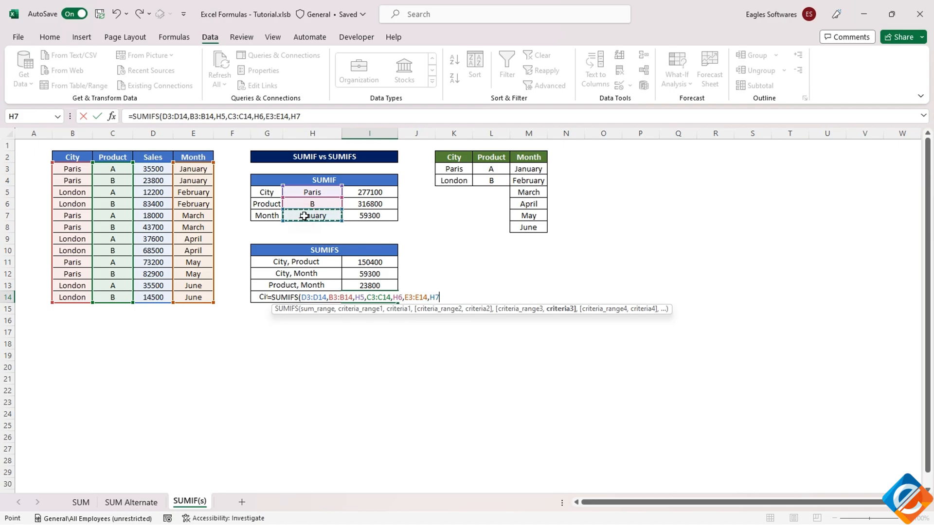
type(")")
key("Return")
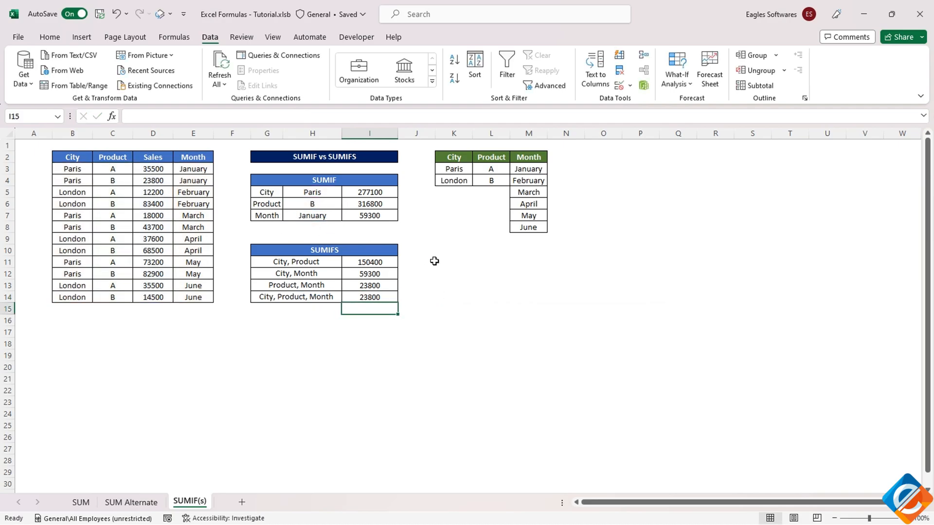
Set the City criterion in H5 to London to test the SUMIFS totals
left_click(369, 261)
left_click(313, 192)
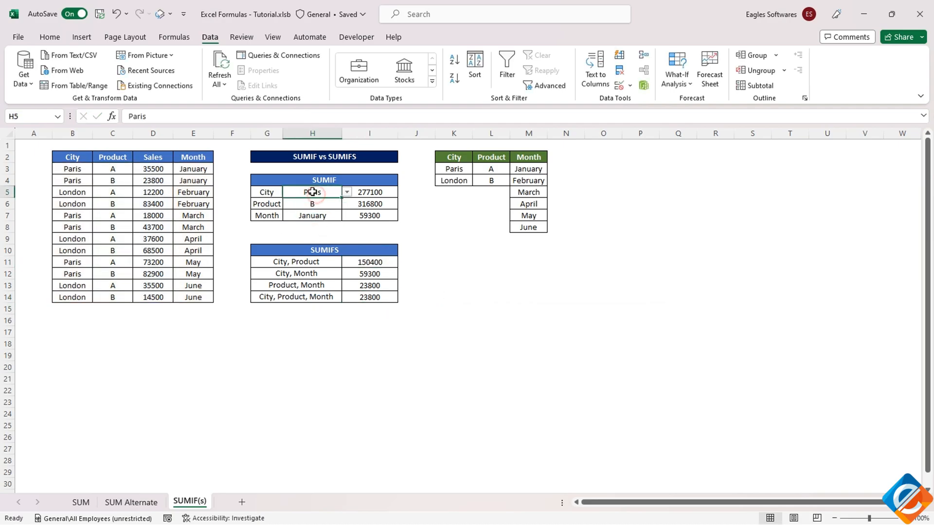
left_click(347, 192)
left_click(333, 211)
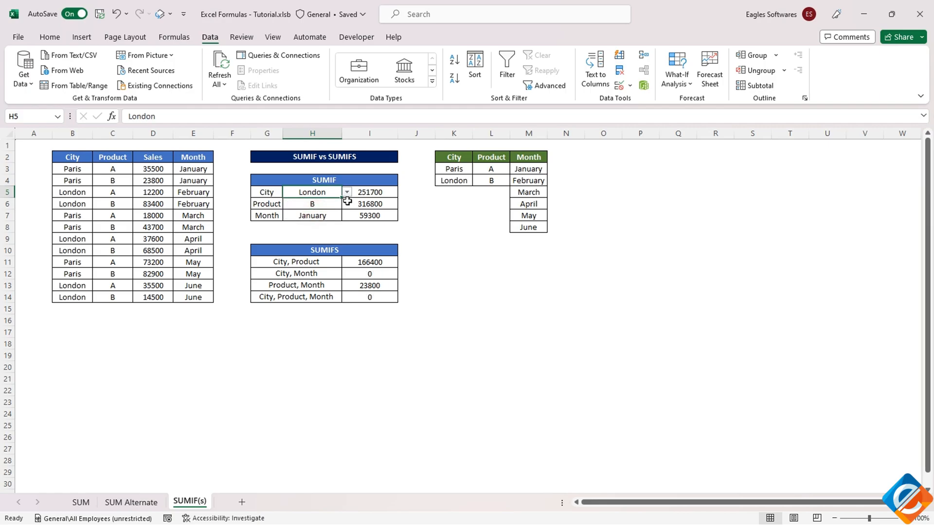
Change the city of the January product B row in B4 to London
left_click(193, 180)
left_click(77, 181)
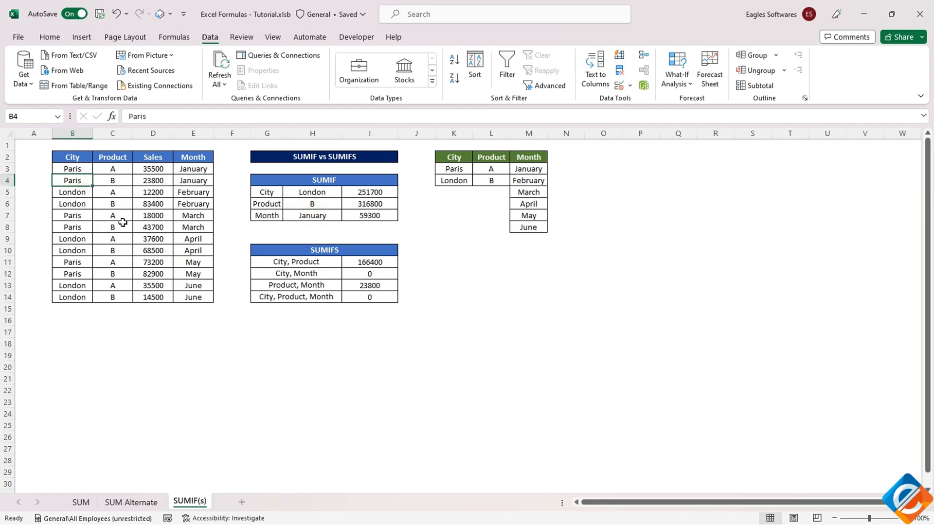
type("London")
key("Return")
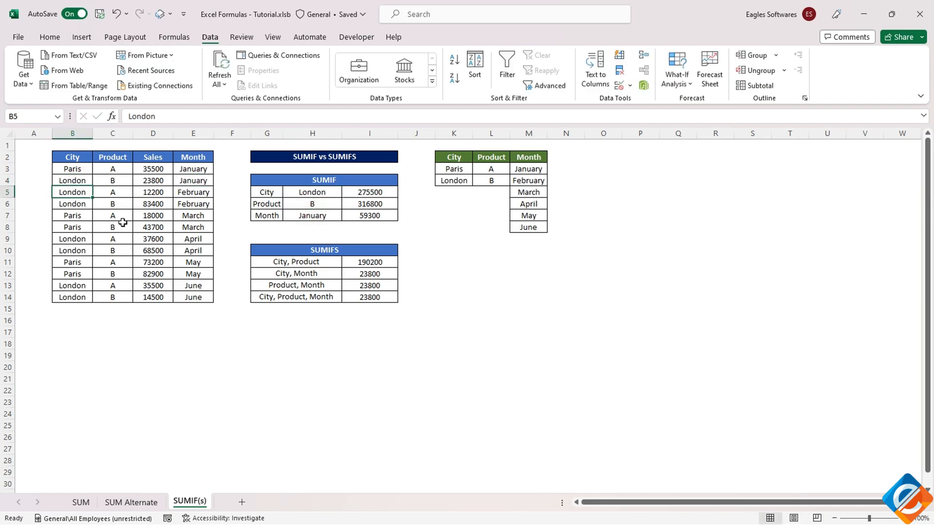
Copy the Paris and London pair from B3:B4 and paste it into B5:B6 and B7:B8
left_click(76, 205)
left_click_drag(73, 172, 70, 204)
key("ctrl+c")
key("ctrl+v")
left_click(68, 214)
key("ctrl+v")
Paste the copied city pair into B8:B9, B10:B11 and B12:B13, and enter Paris in B14
left_click(71, 227)
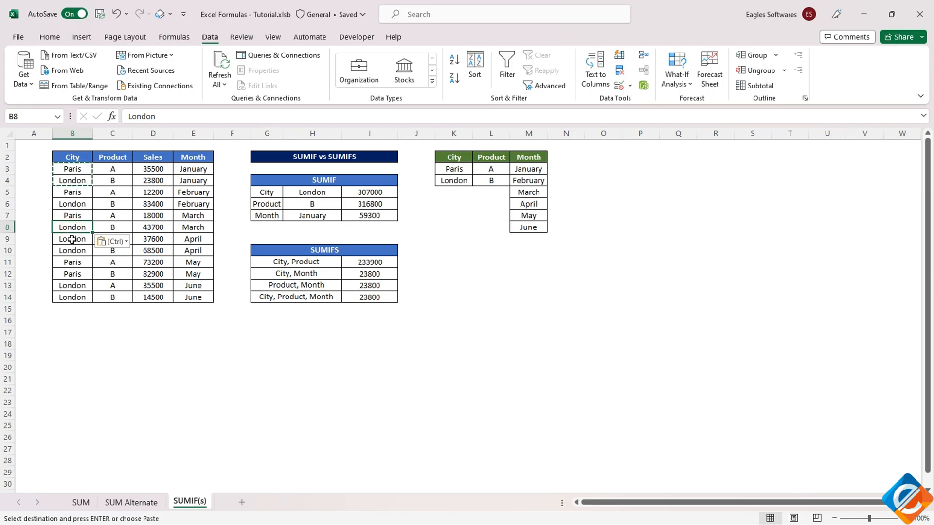
key("ctrl+v")
left_click(72, 251)
key("ctrl+v")
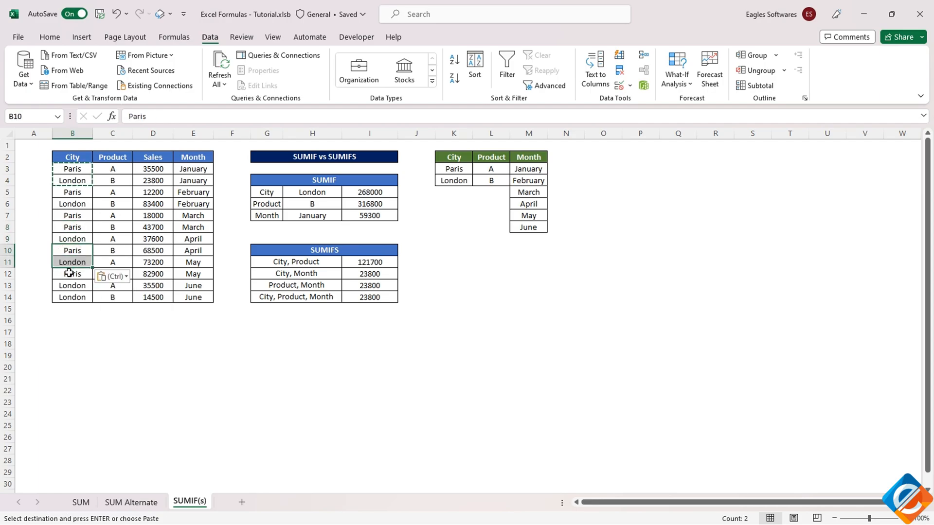
left_click(69, 273)
key("ctrl+v")
left_click(73, 298)
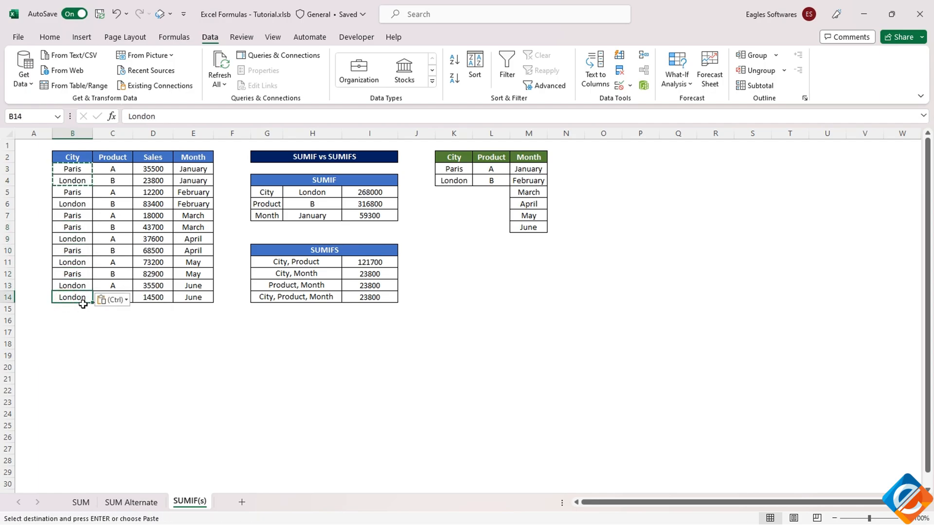
type("Paris")
key("Return")
Set the Product criterion in H6 to A and select the City and Product criteria H5:H6
left_click_drag(377, 190, 371, 204)
left_click(320, 208)
left_click(347, 205)
left_click(314, 215)
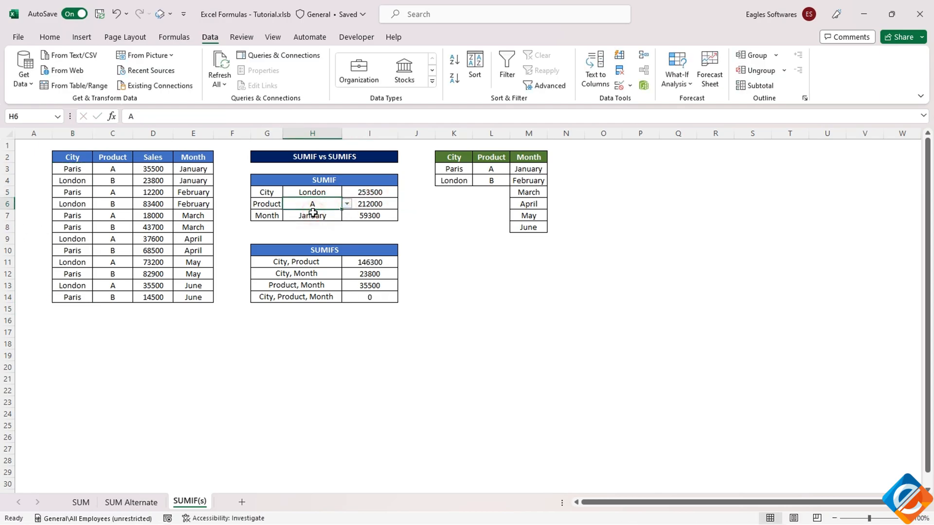
left_click(312, 195)
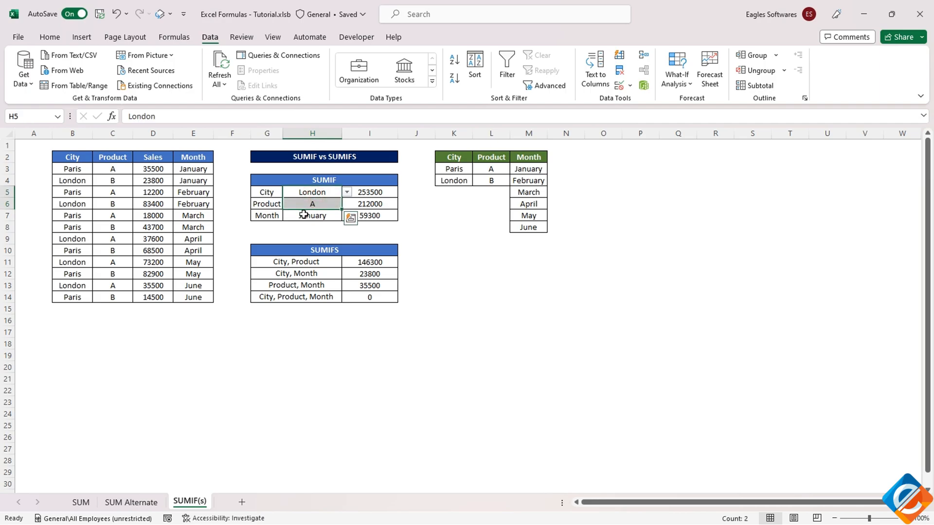